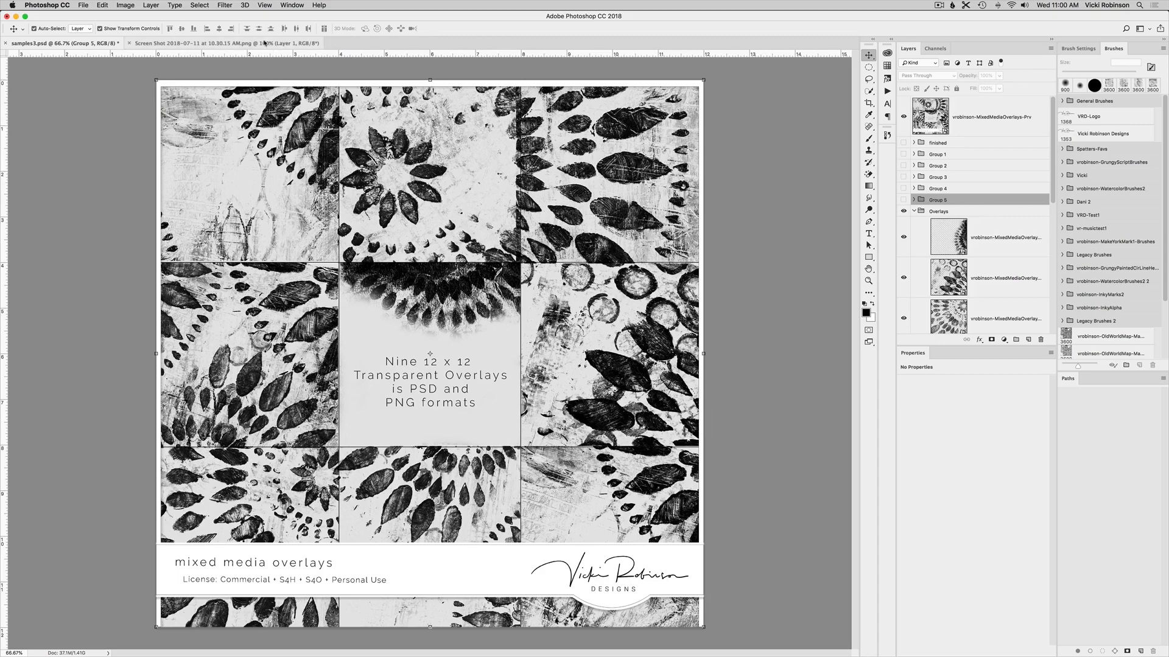
pyautogui.click(266, 43)
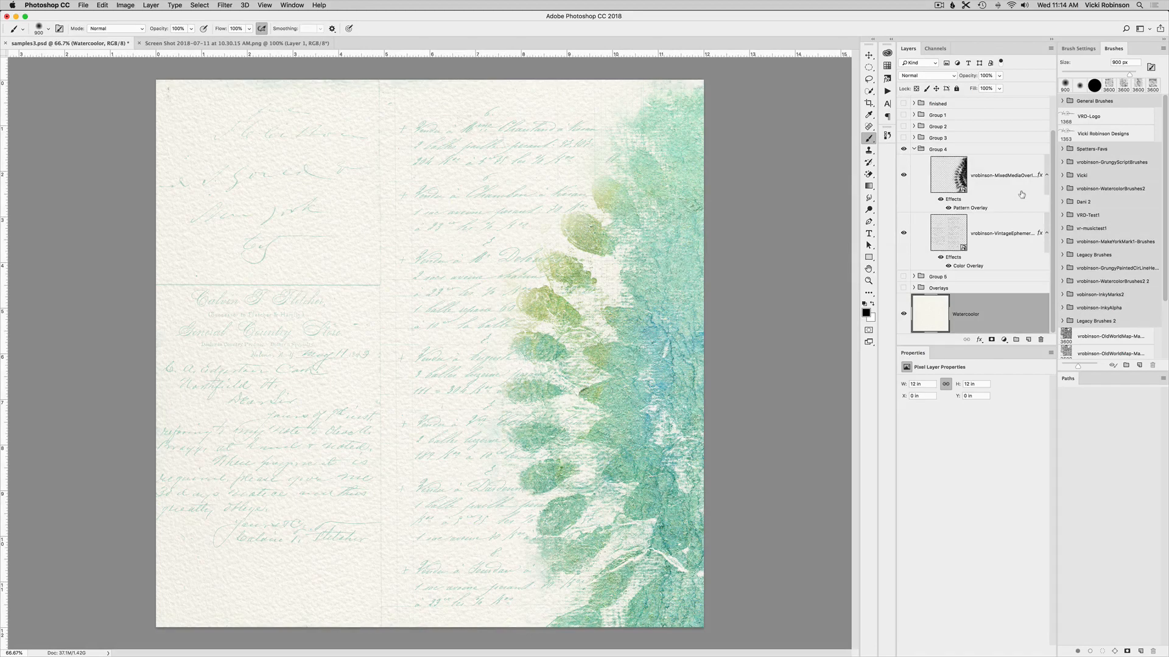
# - Examine the mixed media overlay layer and the vintage ephemera overlay layer in Group 4
pyautogui.click(1021, 192)
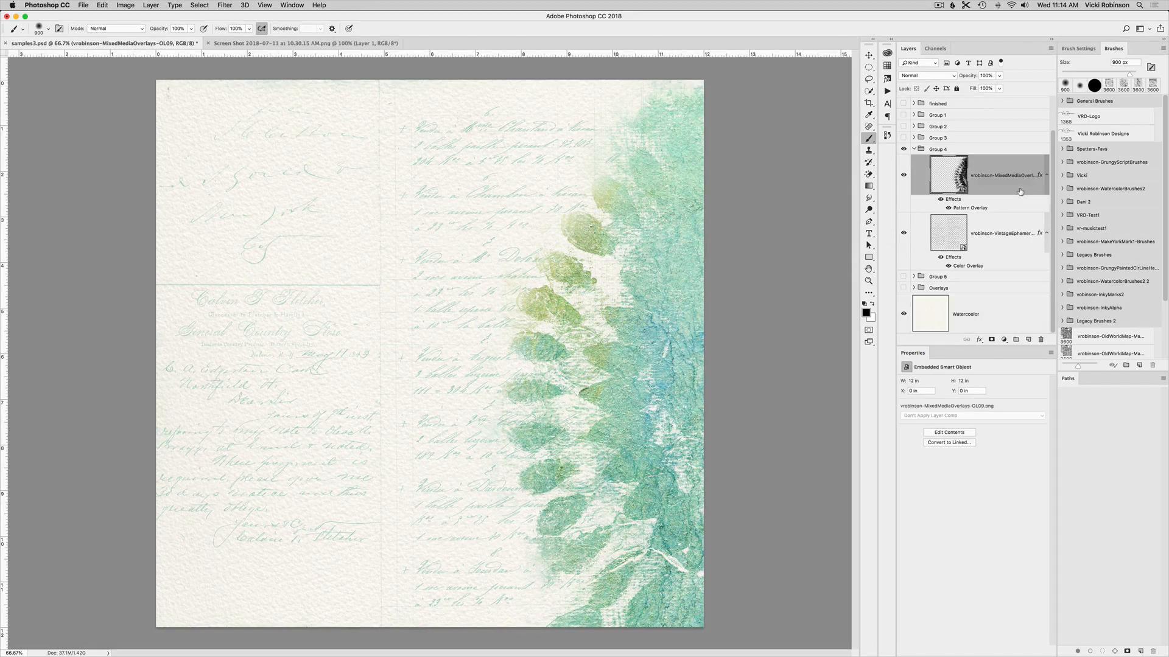
pyautogui.click(1015, 241)
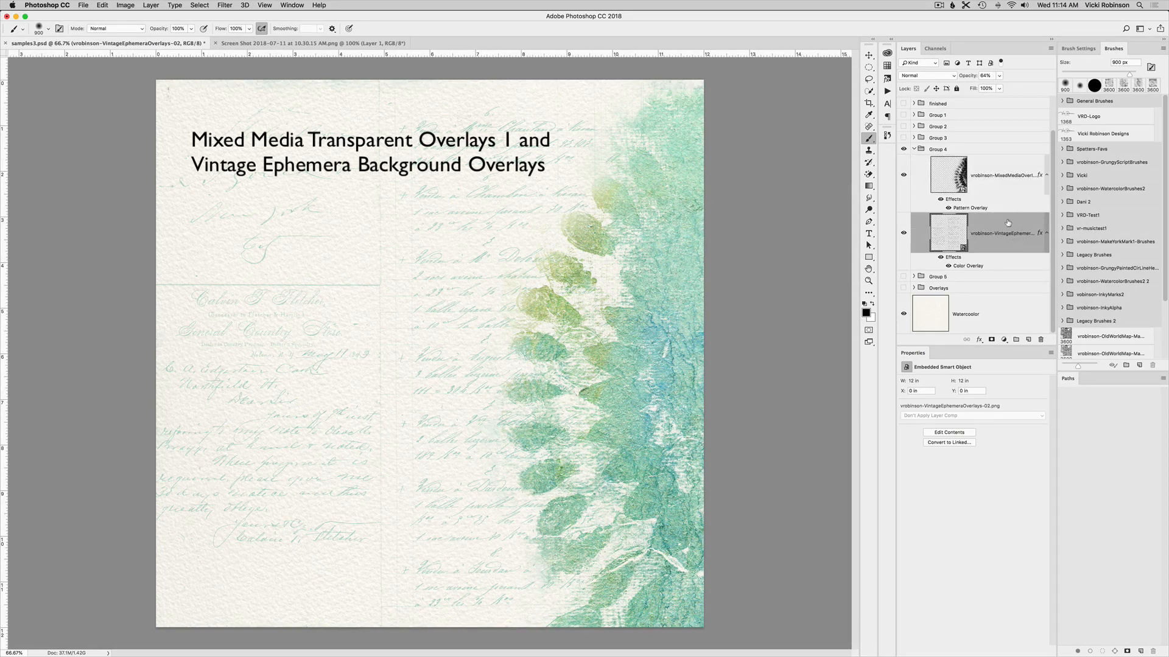
pyautogui.moveTo(1013, 221)
pyautogui.mouseDown()
pyautogui.moveTo(1003, 173)
pyautogui.moveTo(1002, 239)
pyautogui.mouseUp()
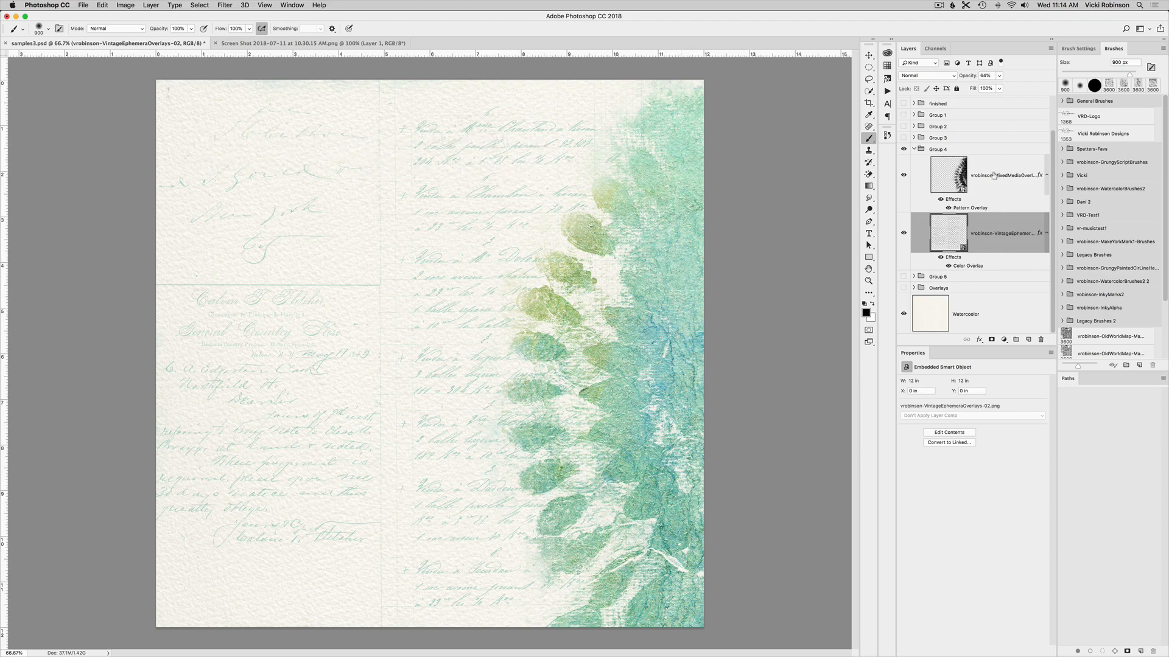
# - Reposition the Pattern Overlay on the mixed media overlay layer in Group 4 and accept the layer style
pyautogui.click(991, 208)
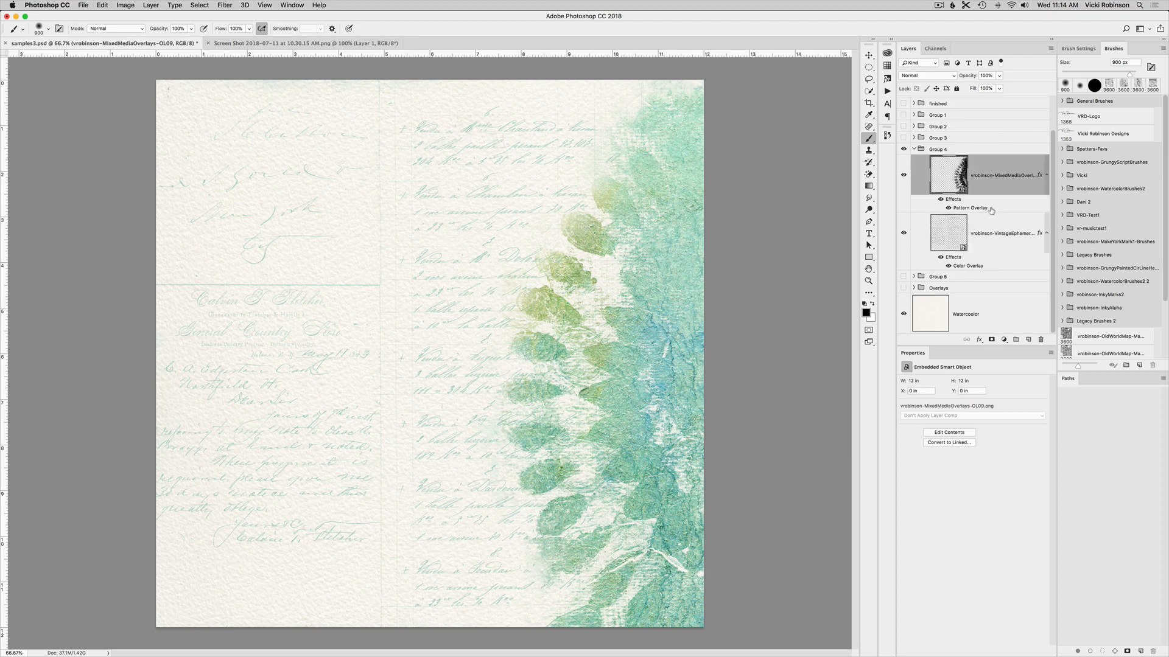
pyautogui.doubleClick(993, 209)
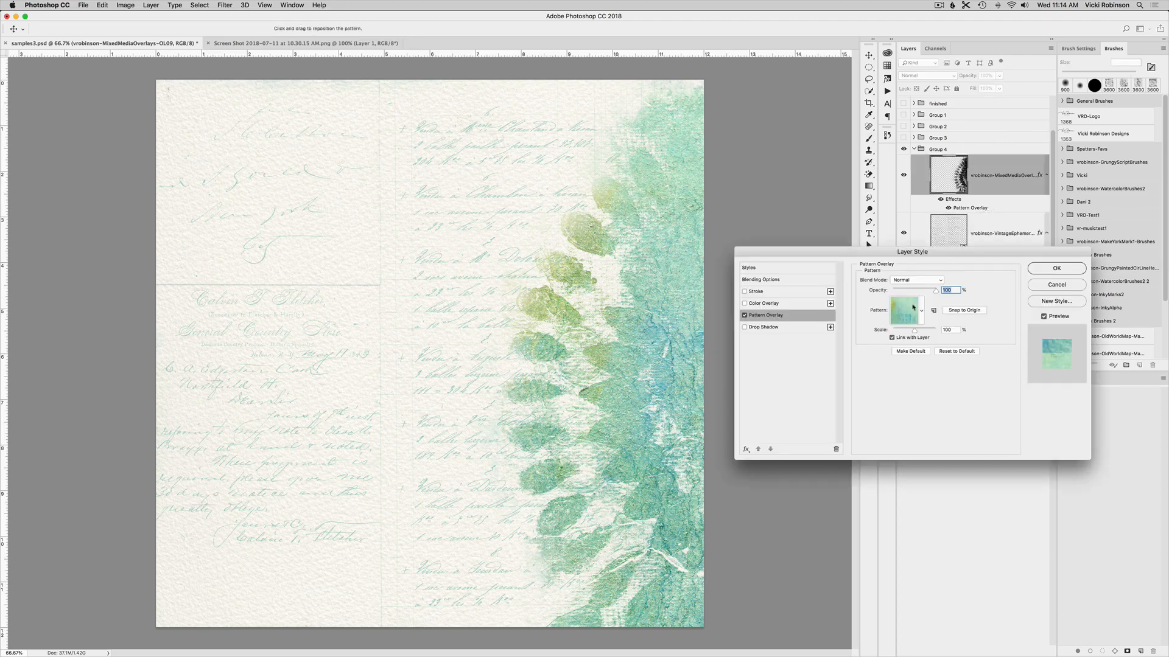
pyautogui.moveTo(674, 258)
pyautogui.mouseDown()
pyautogui.moveTo(629, 321)
pyautogui.moveTo(610, 248)
pyautogui.moveTo(529, 217)
pyautogui.moveTo(514, 255)
pyautogui.moveTo(655, 238)
pyautogui.moveTo(684, 247)
pyautogui.moveTo(672, 247)
pyautogui.mouseUp()
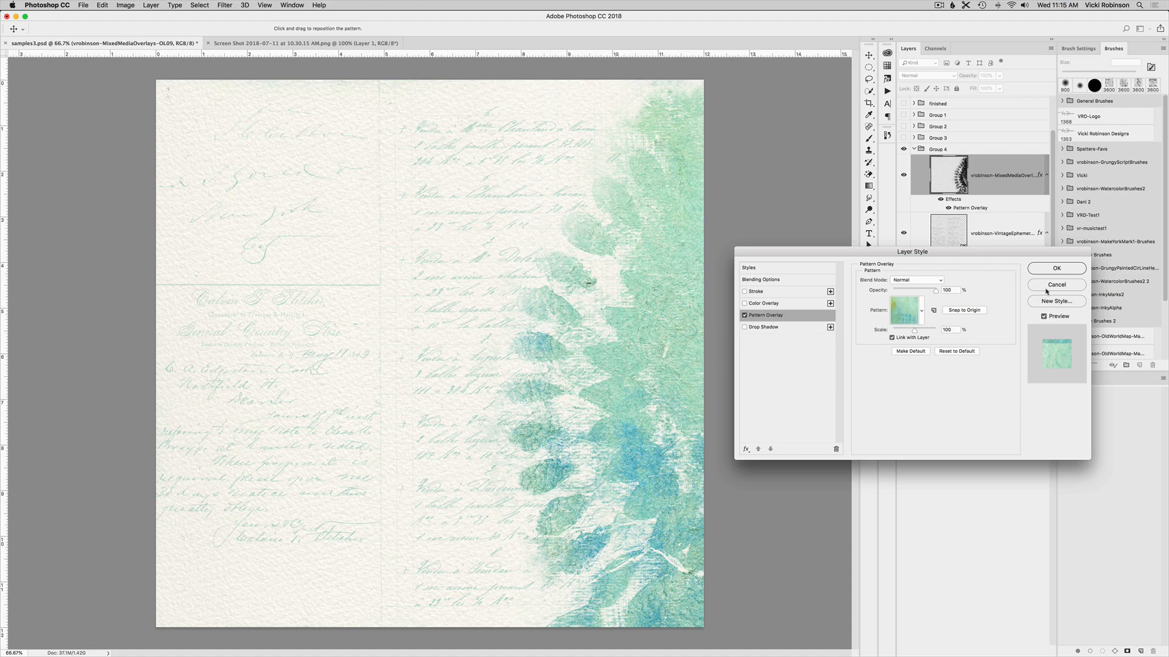
pyautogui.click(1058, 270)
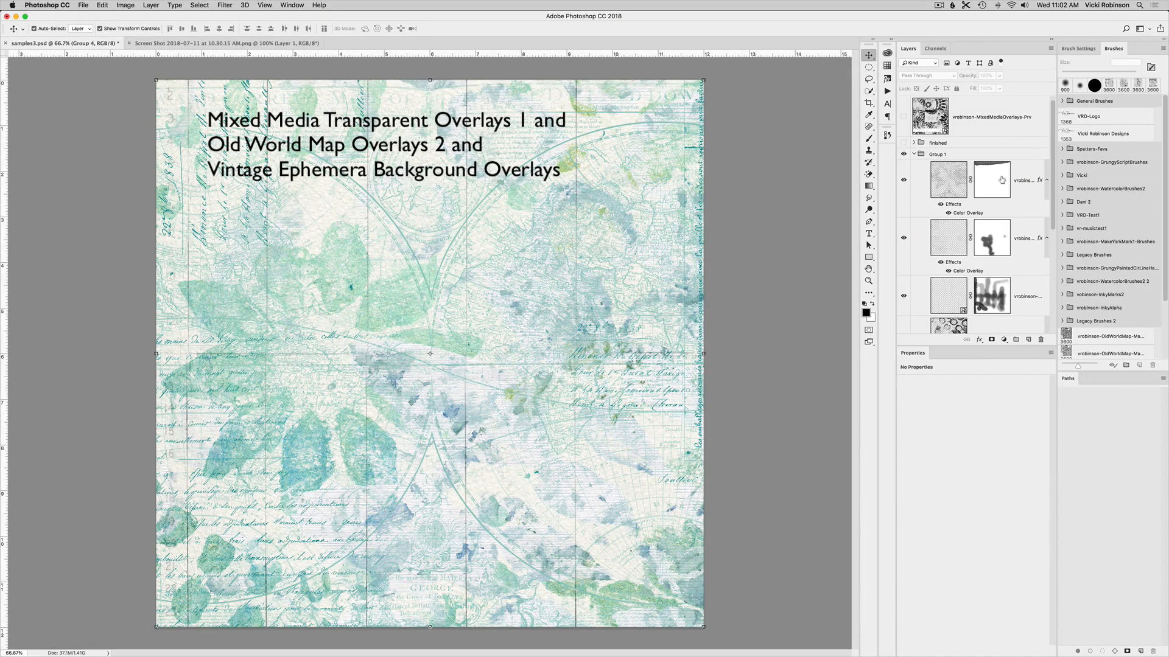
# - In Group 1, hide the handwriting layer, the vertical-lines layer and both mixed media overlay layers so only the map overlay shows
pyautogui.click(903, 295)
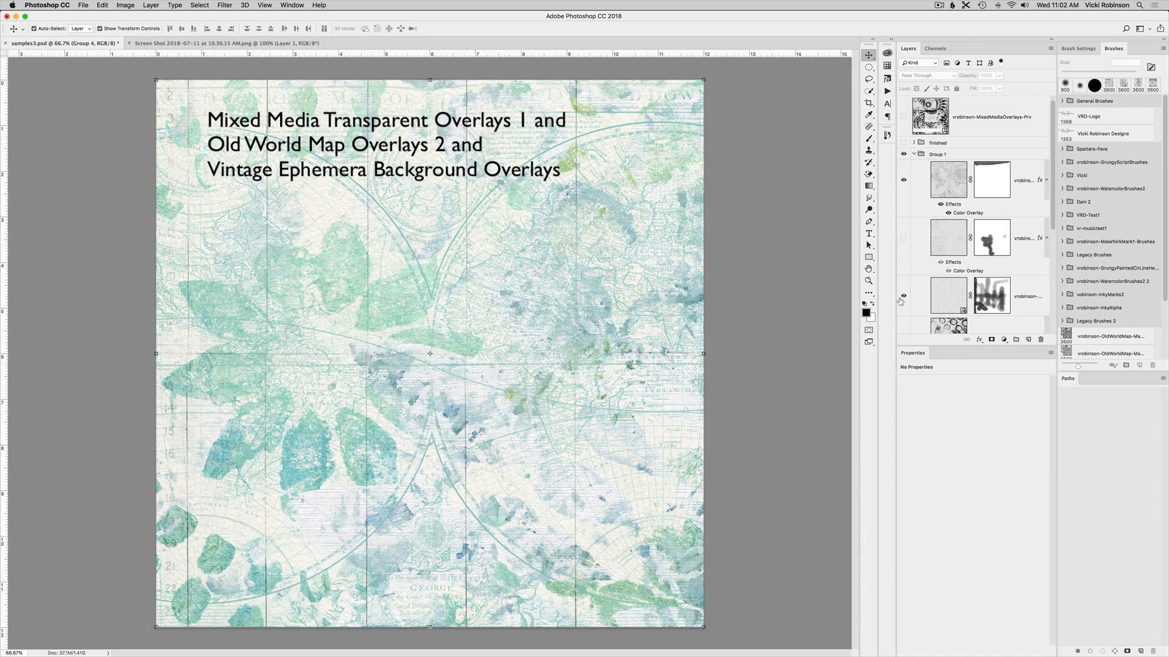
pyautogui.scroll(-3, 990, 255)
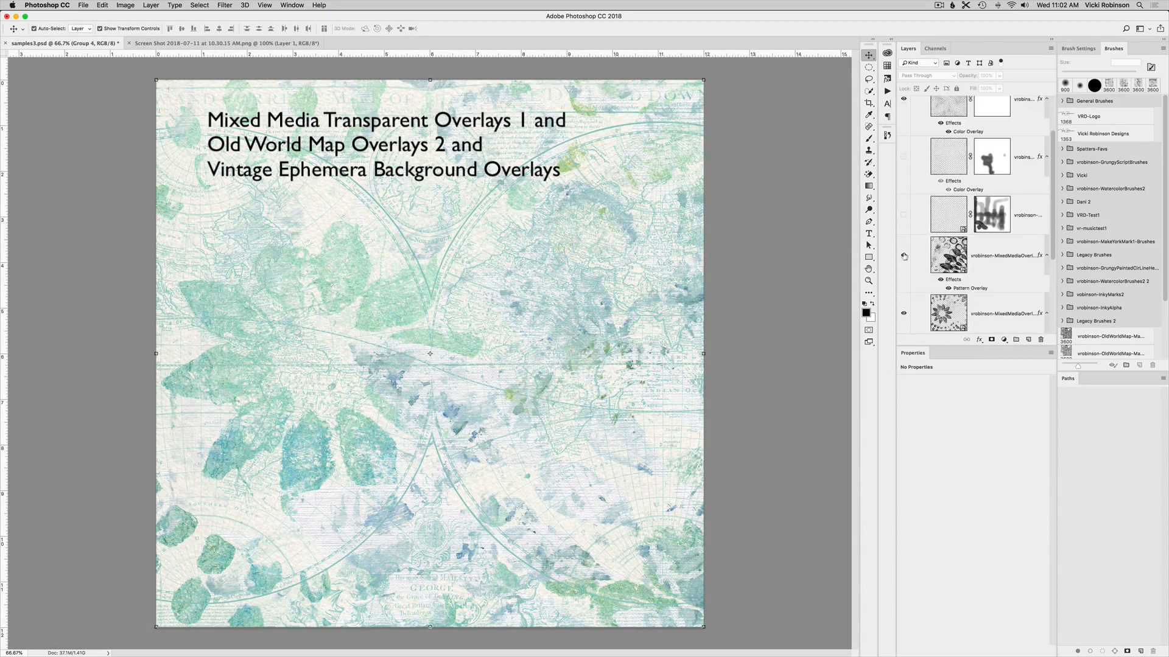
pyautogui.click(903, 255)
pyautogui.click(904, 313)
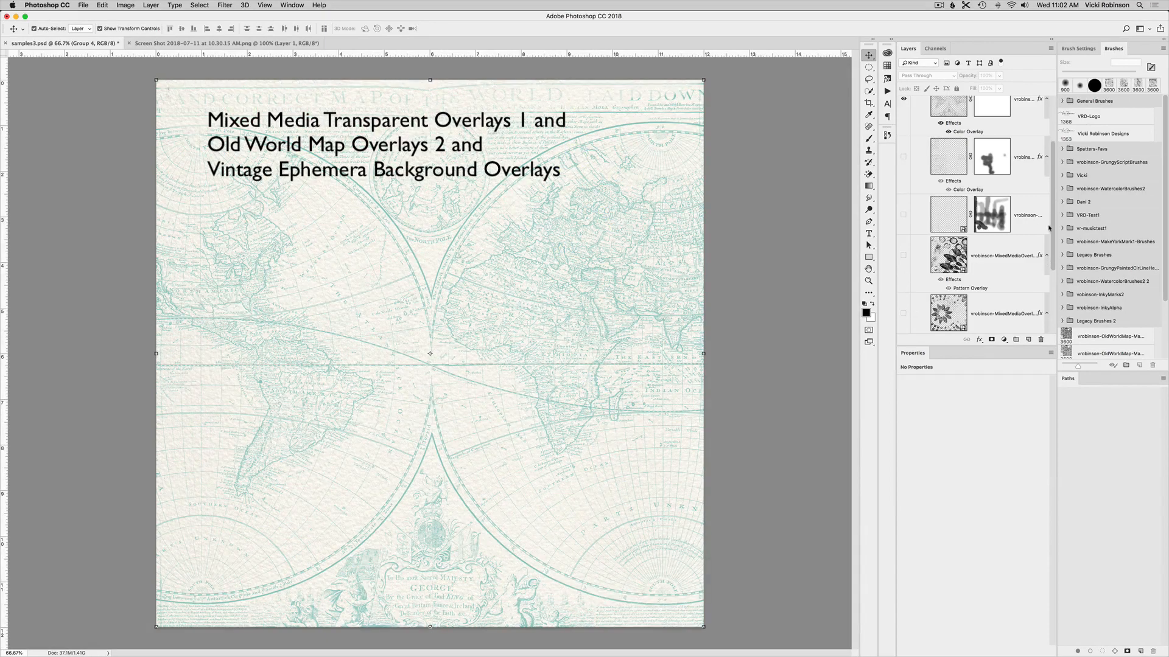
pyautogui.scroll(-1, 1048, 240)
# - Toggle the Color Overlay effect of the old world map layer in Group 1 off and on to compare
pyautogui.scroll(3, 1049, 240)
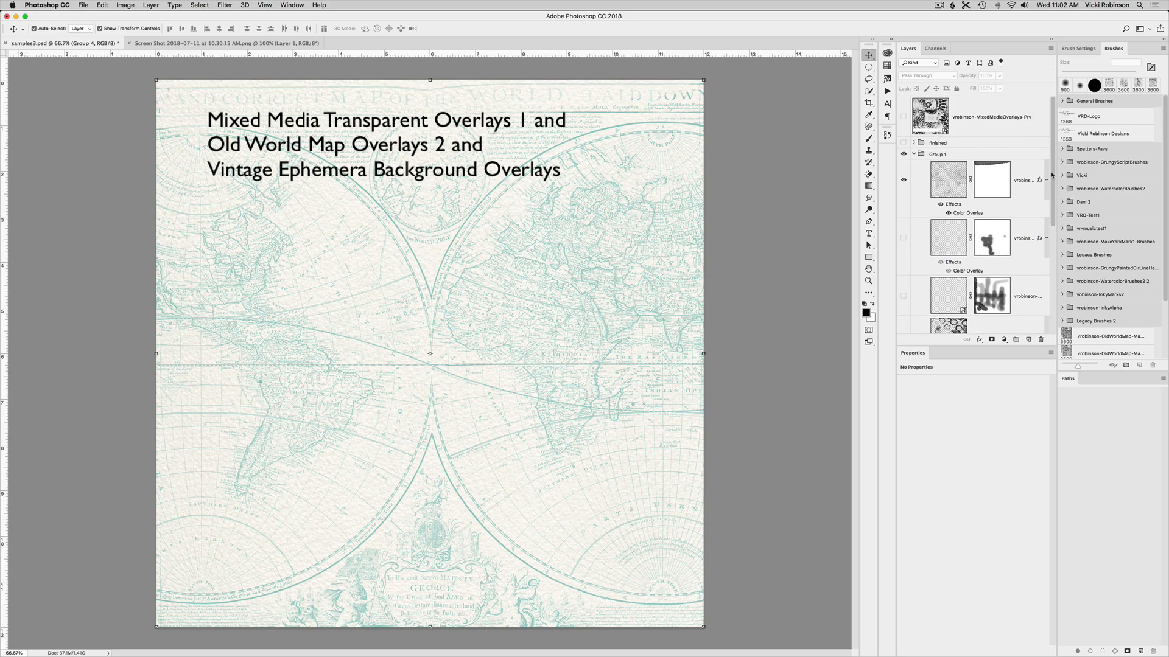
pyautogui.click(948, 213)
pyautogui.click(948, 213)
# - Show the handwriting layer, the vertical-lines layer and both mixed media overlay layers in Group 1 again, one at a time
pyautogui.click(904, 239)
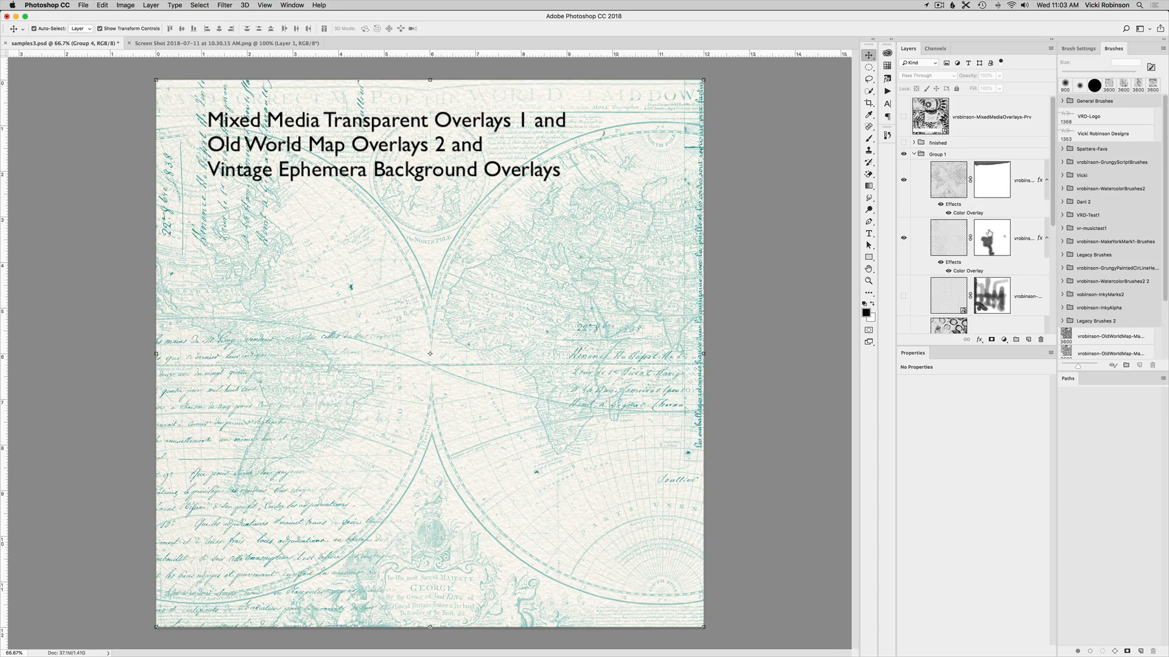
pyautogui.click(905, 297)
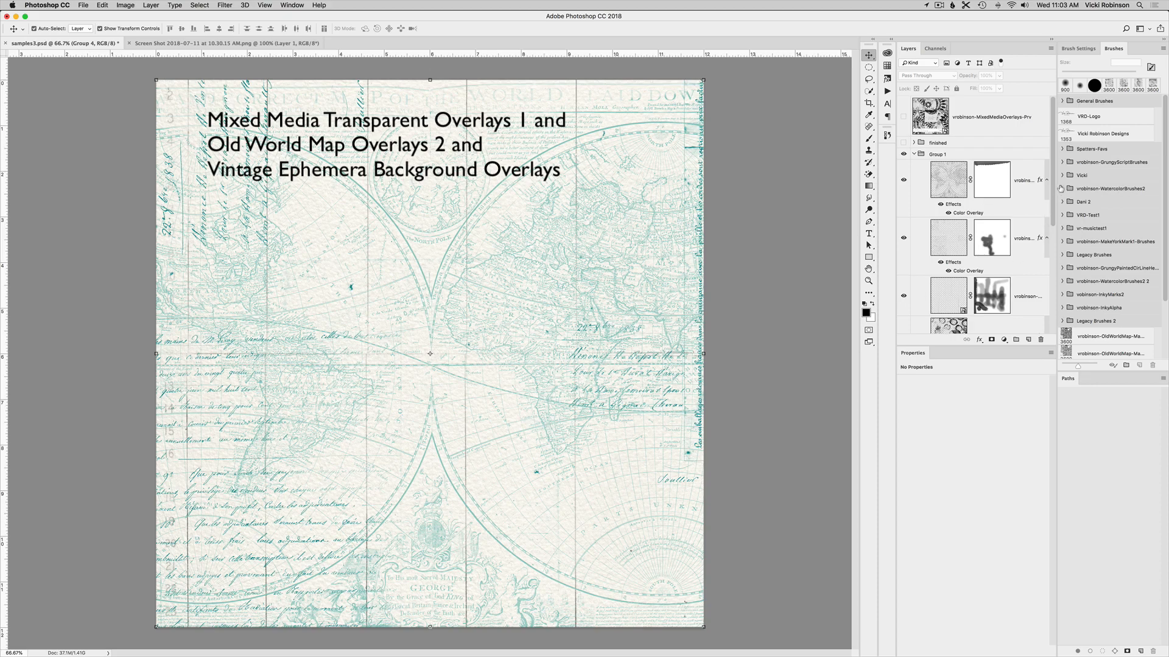
pyautogui.scroll(-3, 1044, 213)
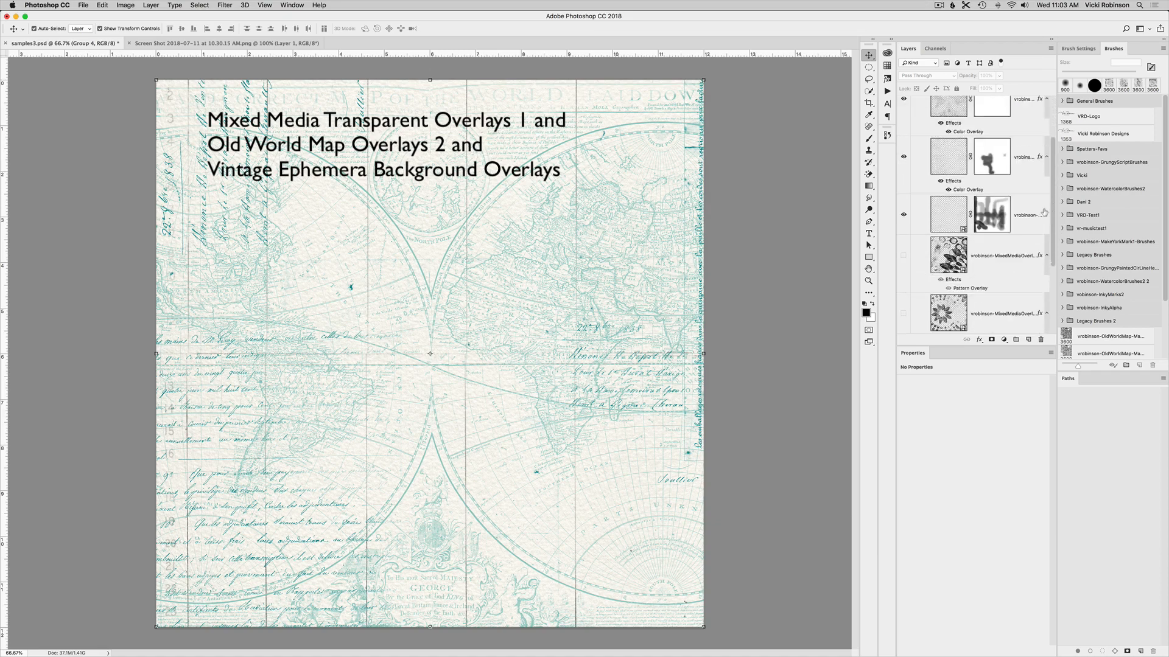
pyautogui.click(904, 255)
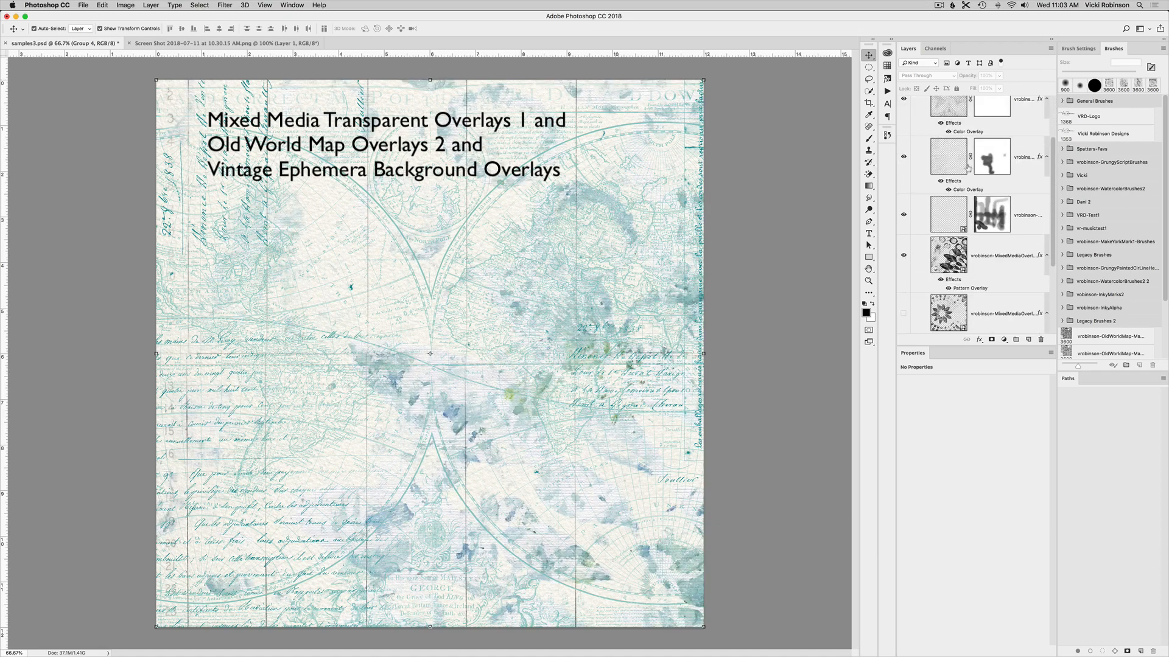
pyautogui.click(905, 314)
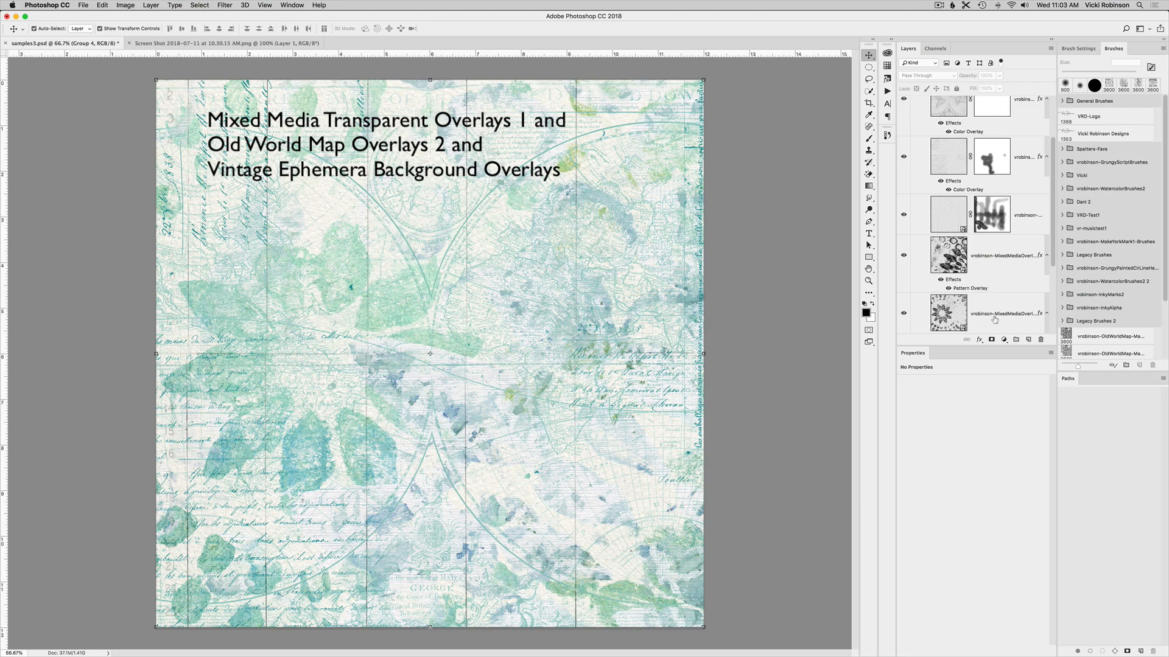
# - Try several Pattern Overlay swatches on the upper mixed media overlay layer in Group 1 and apply the pale aqua watercolor pattern
pyautogui.doubleClick(983, 289)
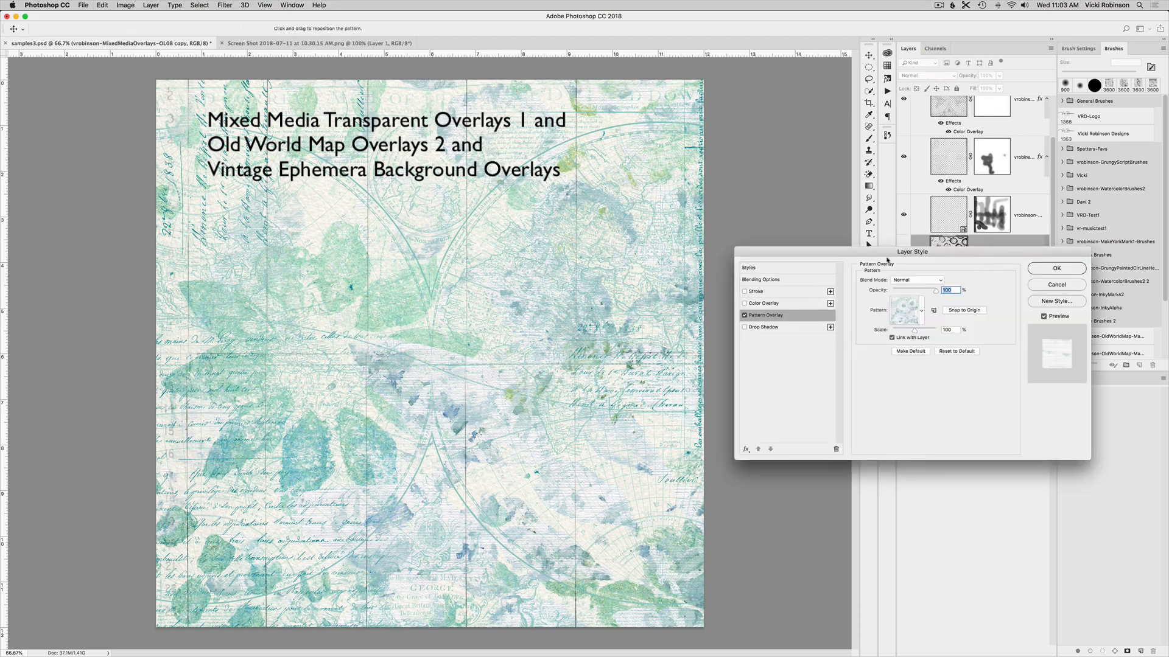
pyautogui.click(923, 313)
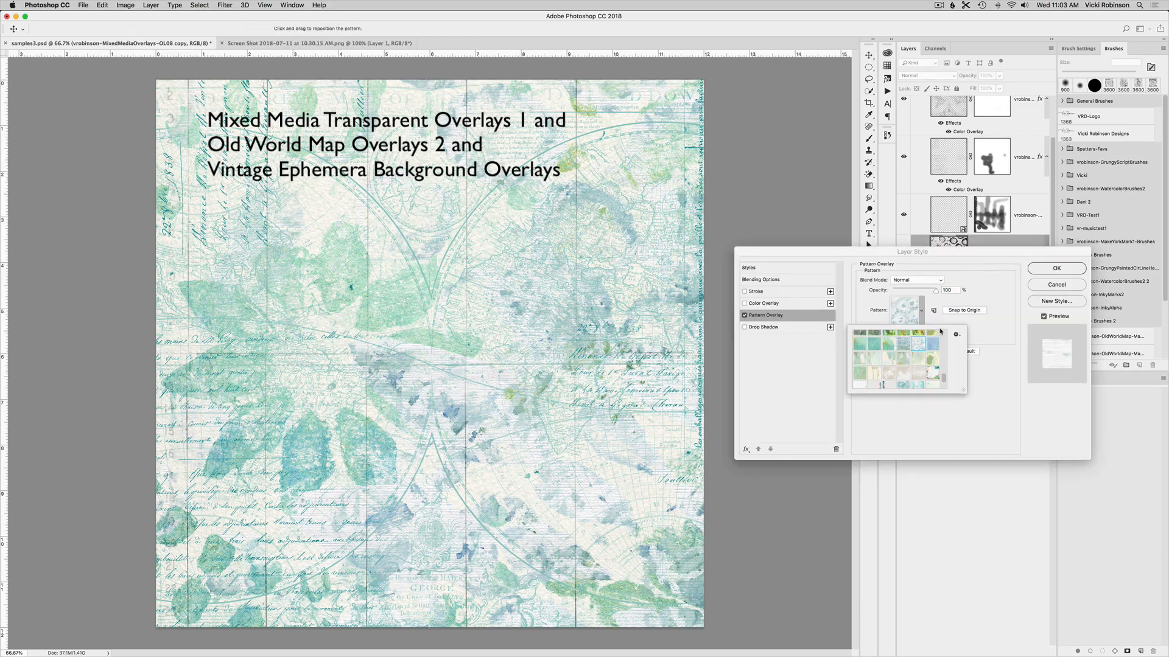
pyautogui.click(879, 345)
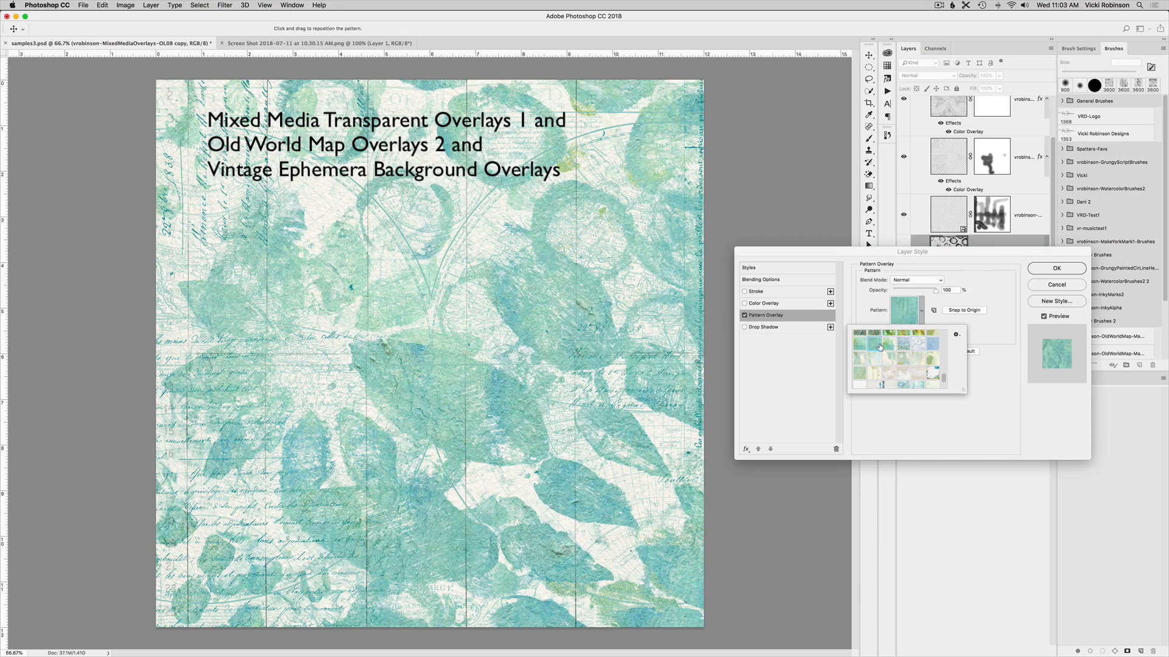
pyautogui.click(859, 371)
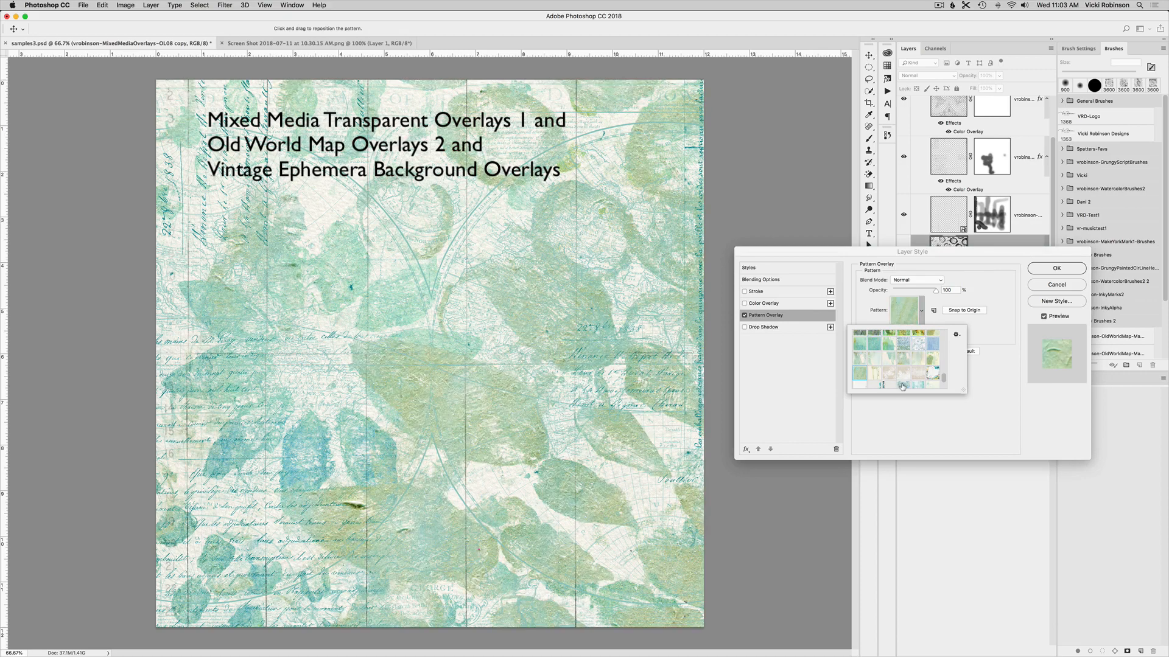
pyautogui.click(902, 386)
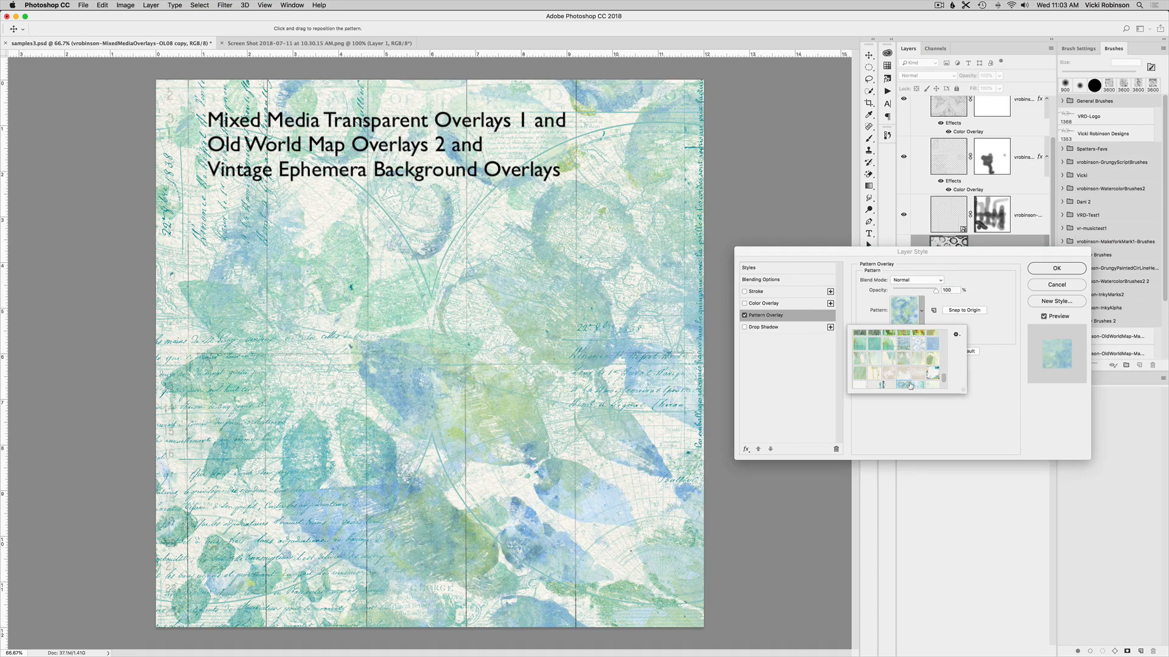
pyautogui.click(935, 347)
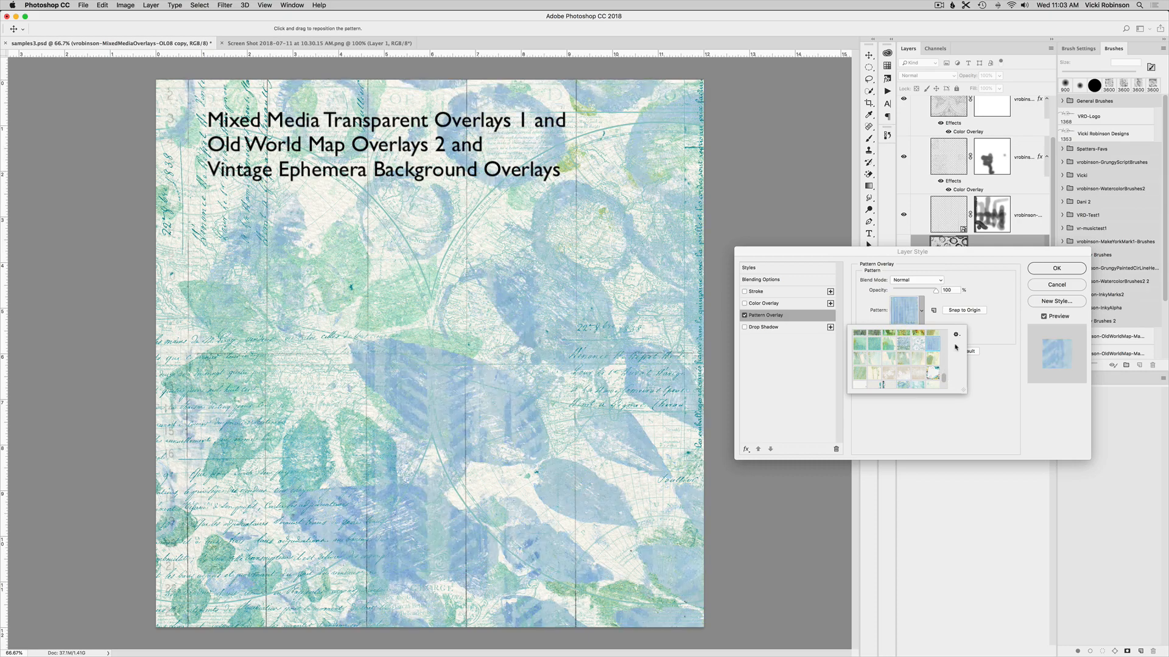
pyautogui.click(922, 390)
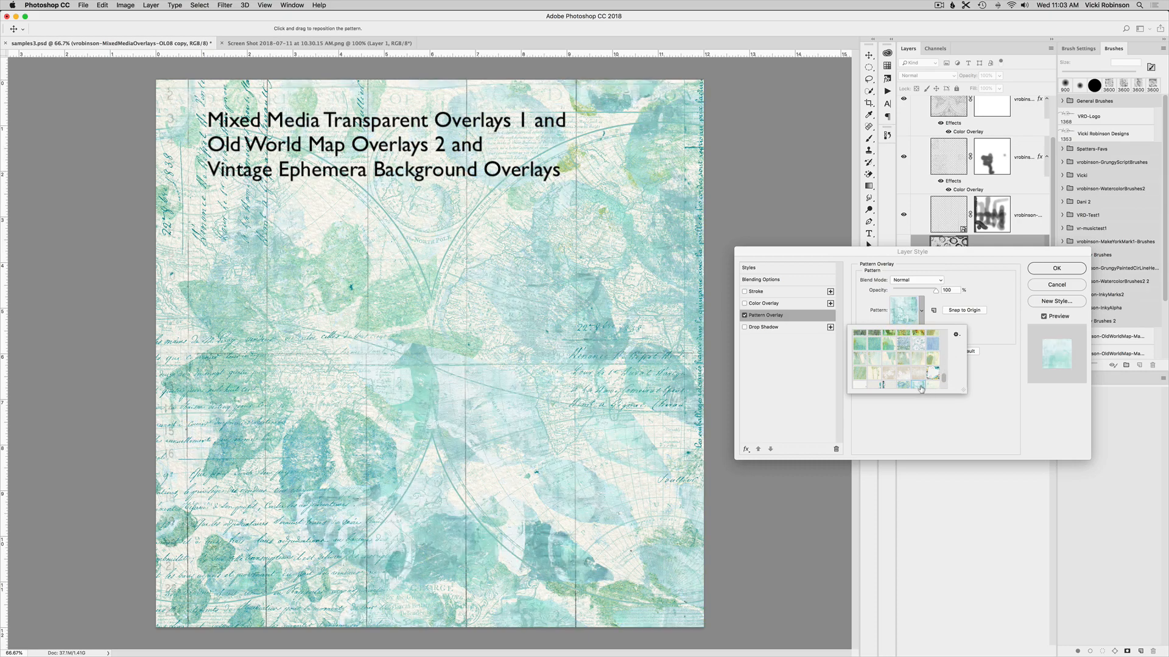
pyautogui.click(1057, 270)
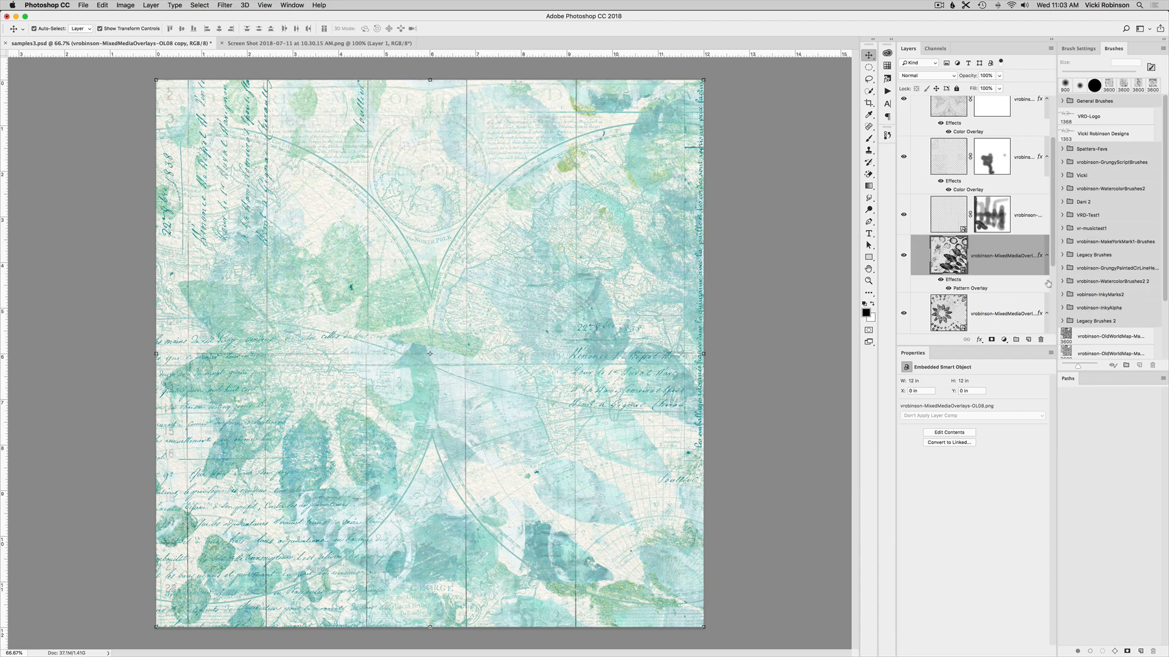
# - Hide Group 1 and collapse it in the layer stack
pyautogui.scroll(3, 1055, 248)
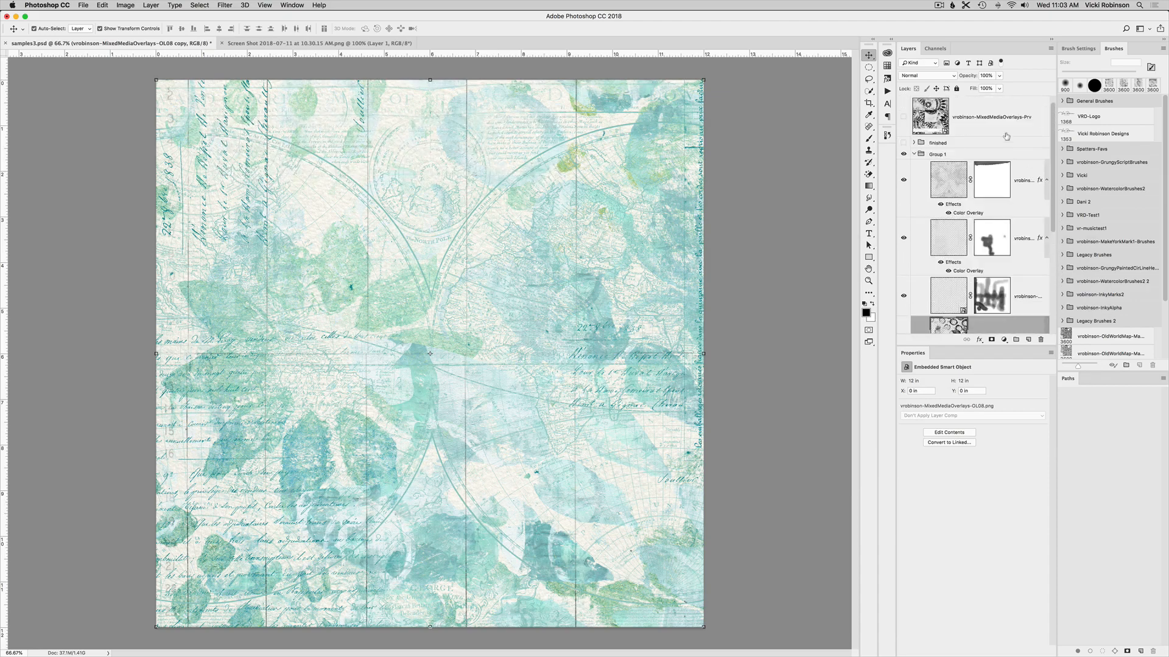
pyautogui.click(916, 154)
pyautogui.click(903, 154)
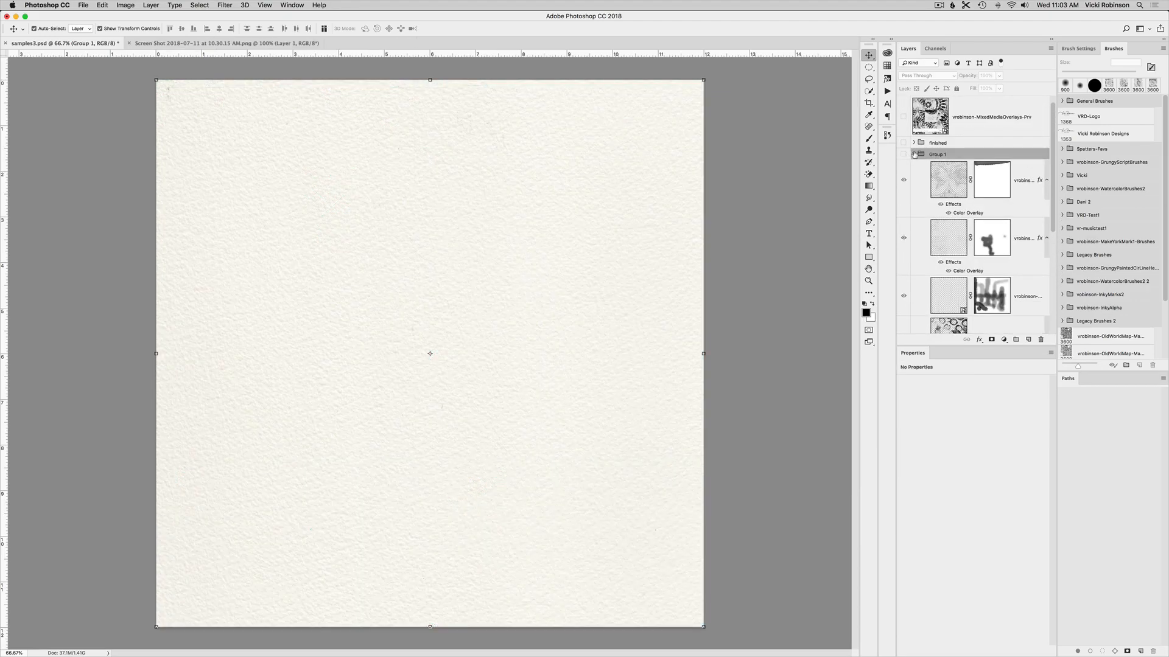
pyautogui.click(914, 154)
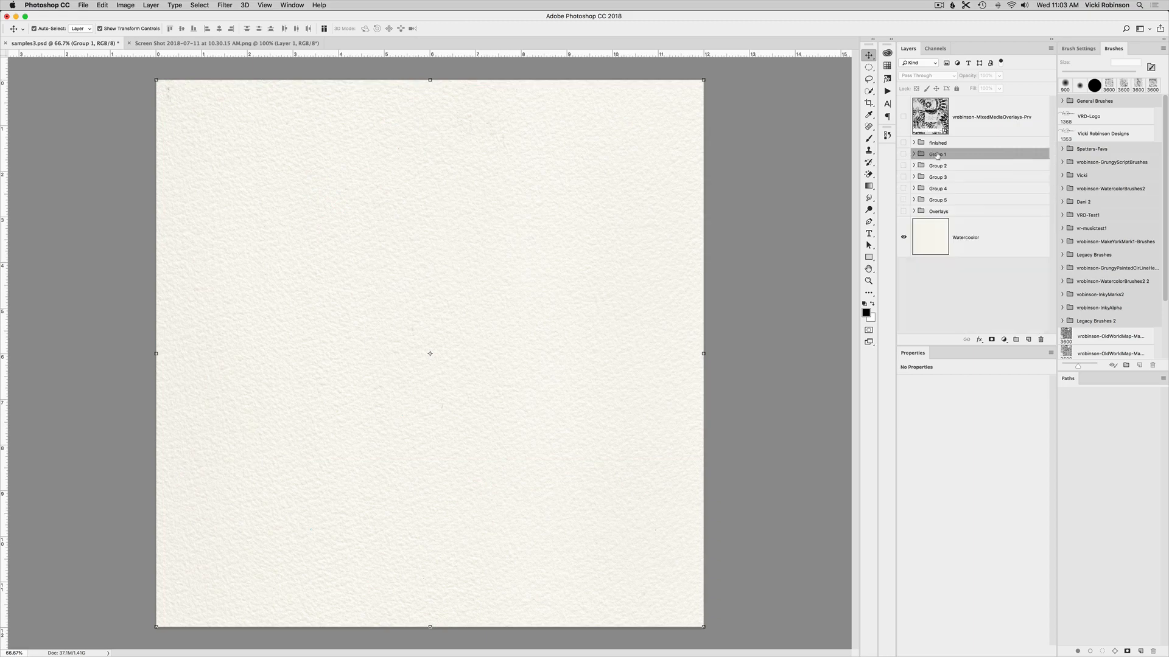
# - Show and expand Group 2, and toggle the watercolor overlay layer's Pattern Overlay off and on to compare
pyautogui.click(904, 166)
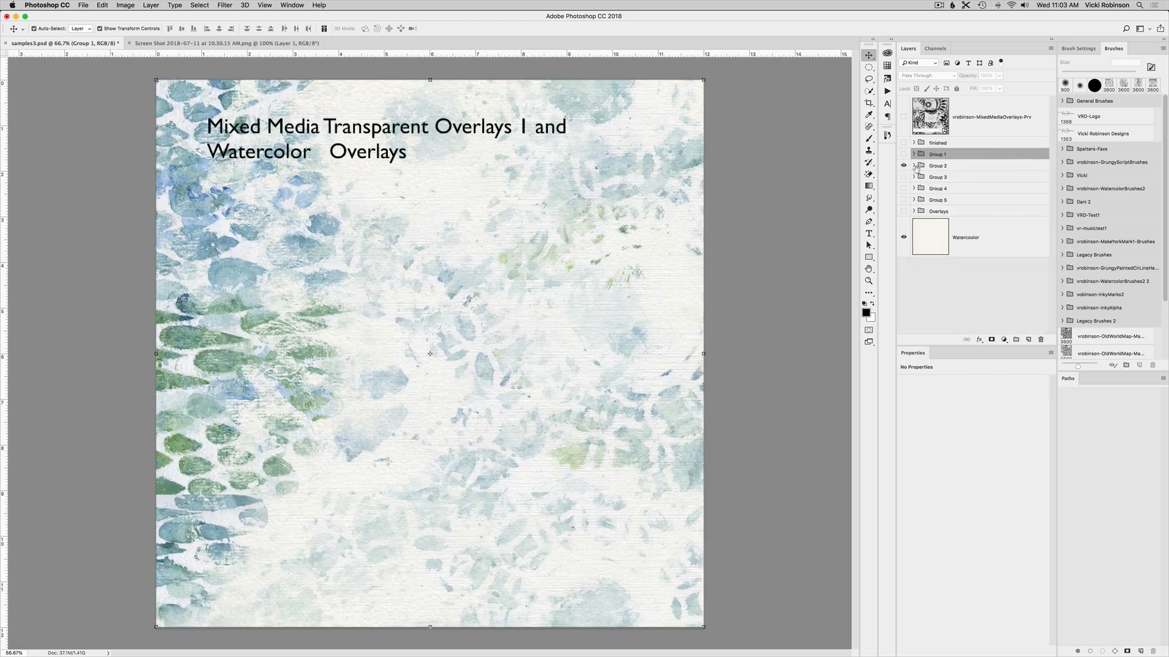
pyautogui.click(914, 165)
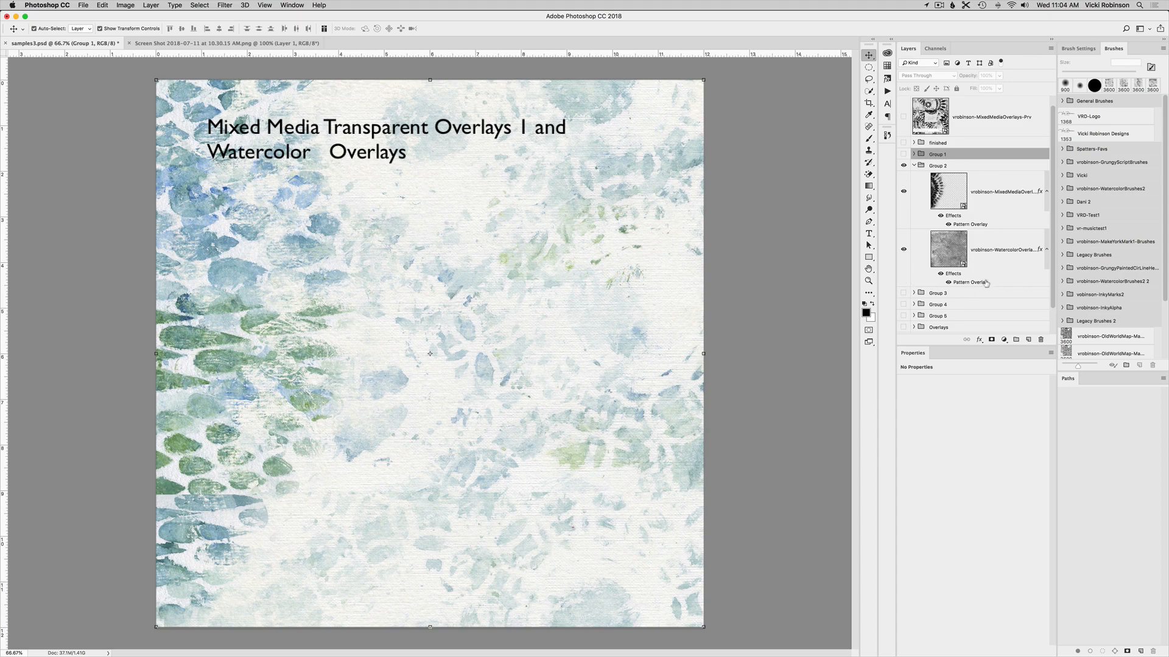
pyautogui.click(948, 284)
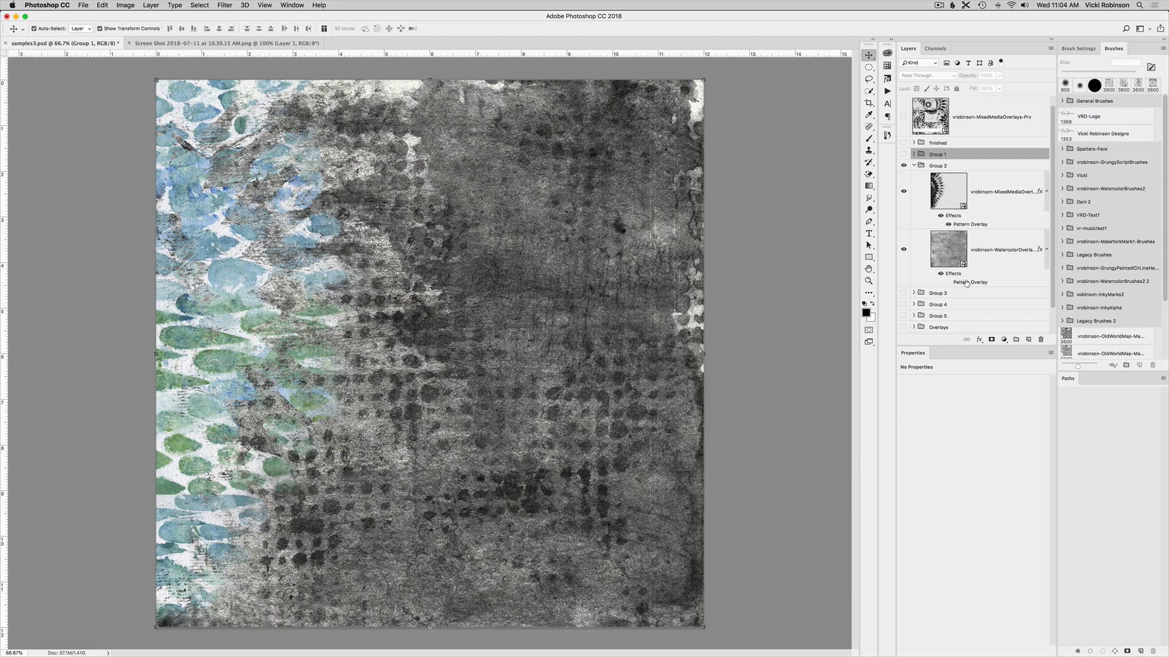
pyautogui.click(948, 283)
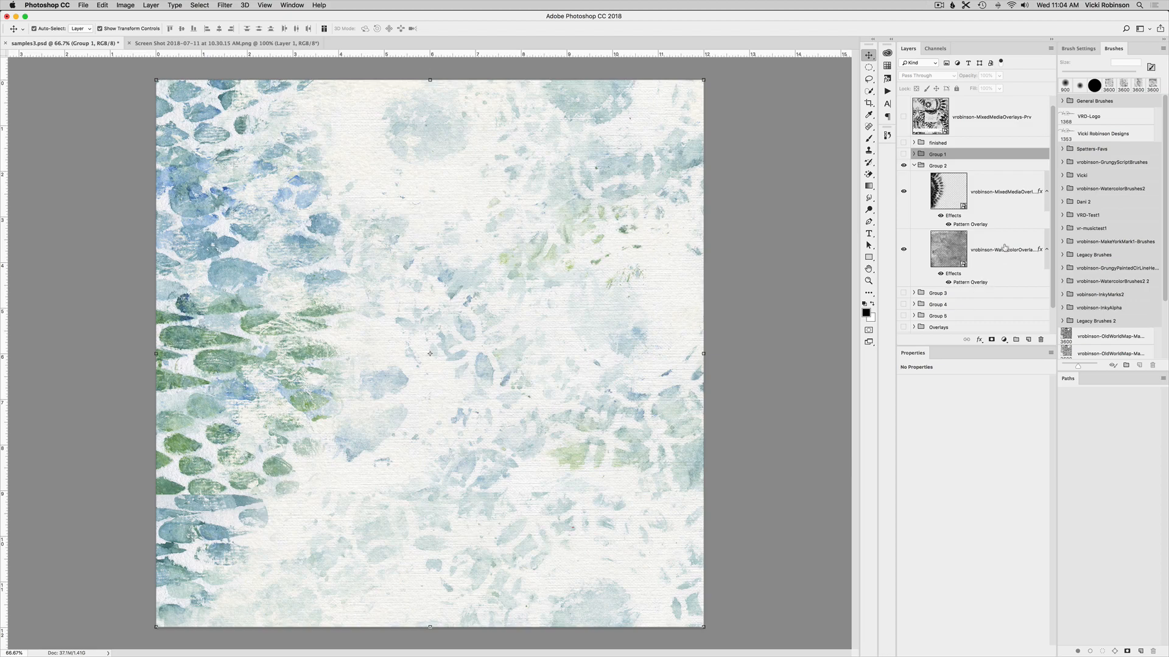
# - Collapse and hide Group 2, and show Group 3 with its layers expanded
pyautogui.click(913, 166)
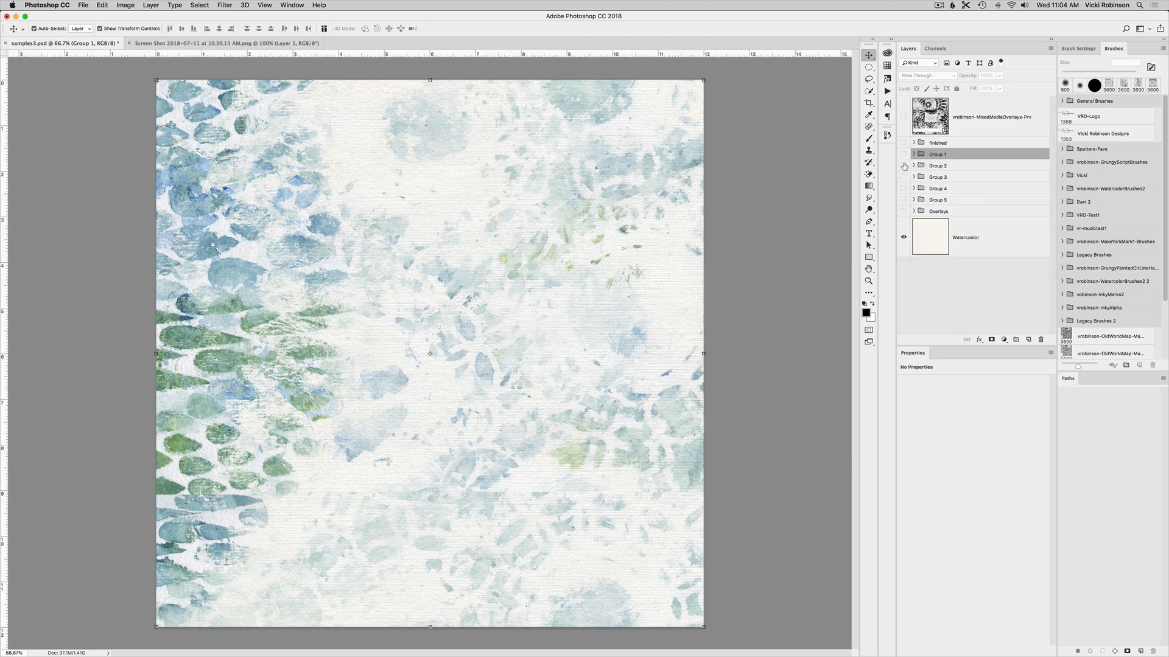
pyautogui.click(904, 165)
pyautogui.click(904, 178)
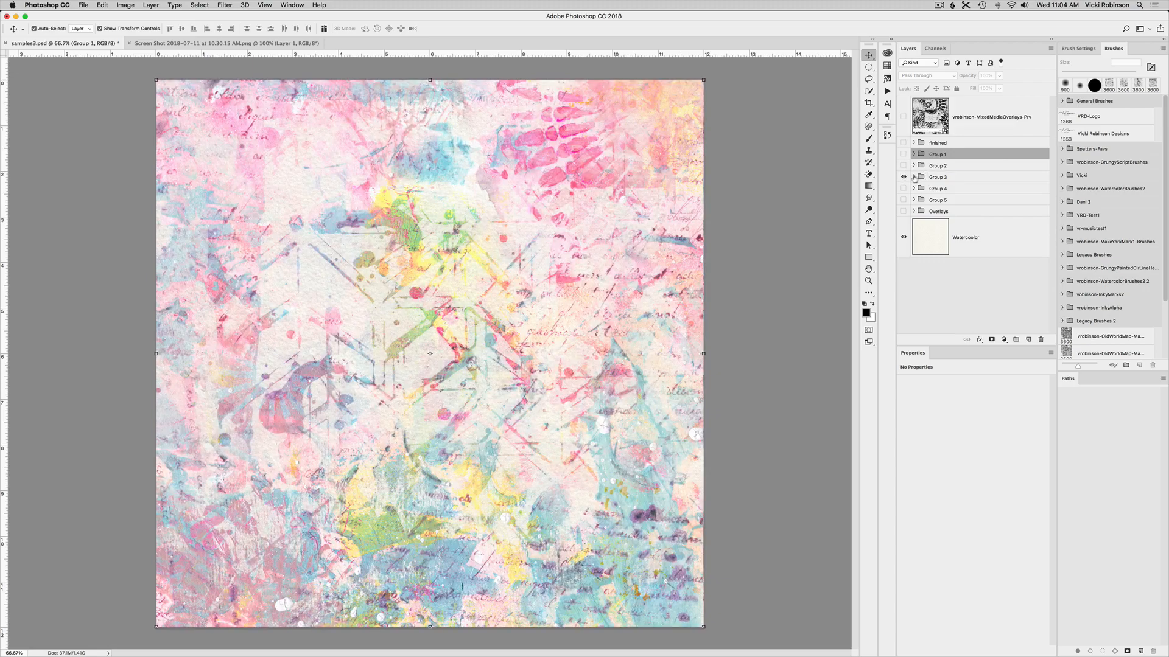
pyautogui.click(914, 177)
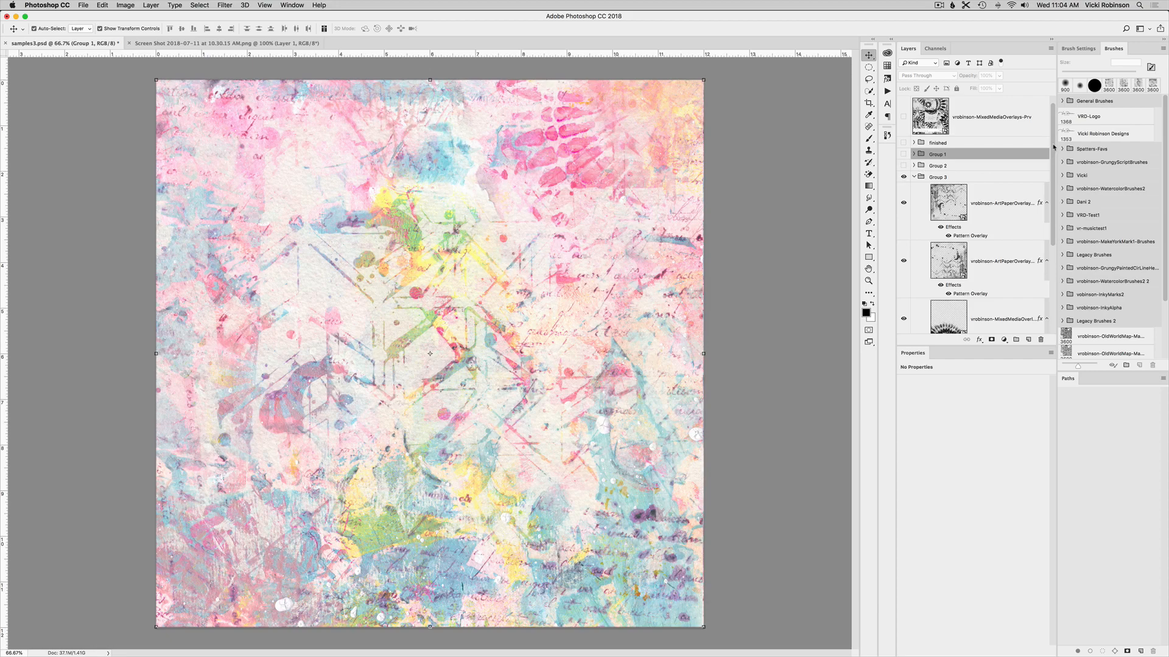
# - Hide the three ArtPaperOverlay layers in Group 3 so only the mixed media overlay shows on the background paper
pyautogui.scroll(-3, 1051, 152)
pyautogui.click(904, 162)
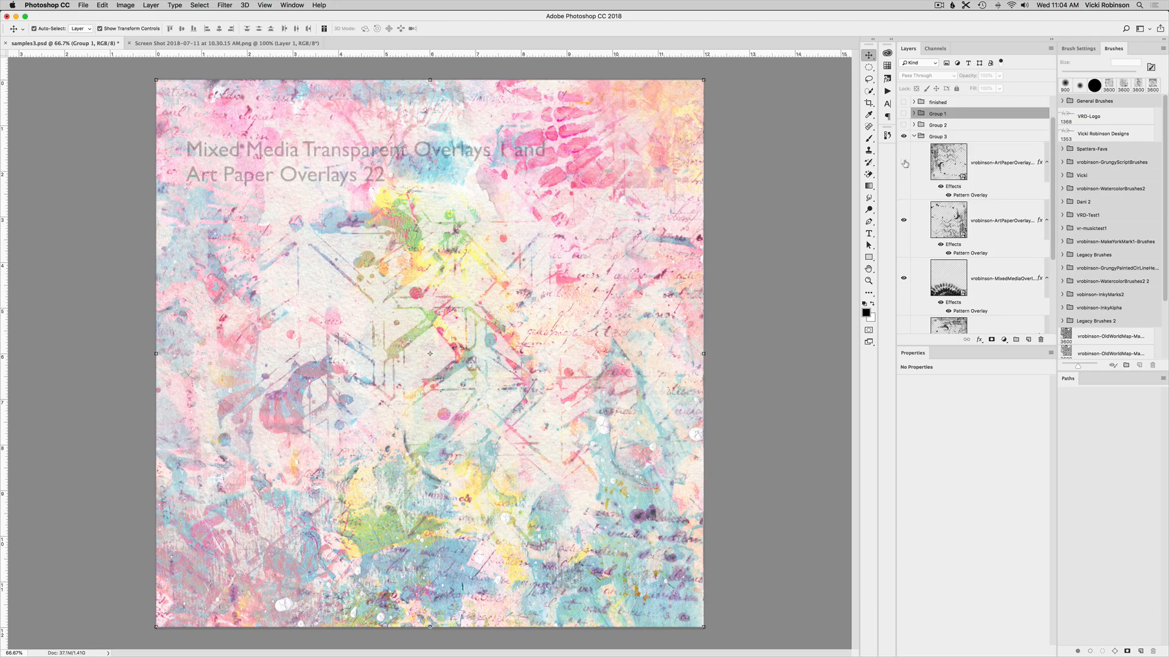
pyautogui.click(904, 220)
pyautogui.scroll(-3, 1053, 224)
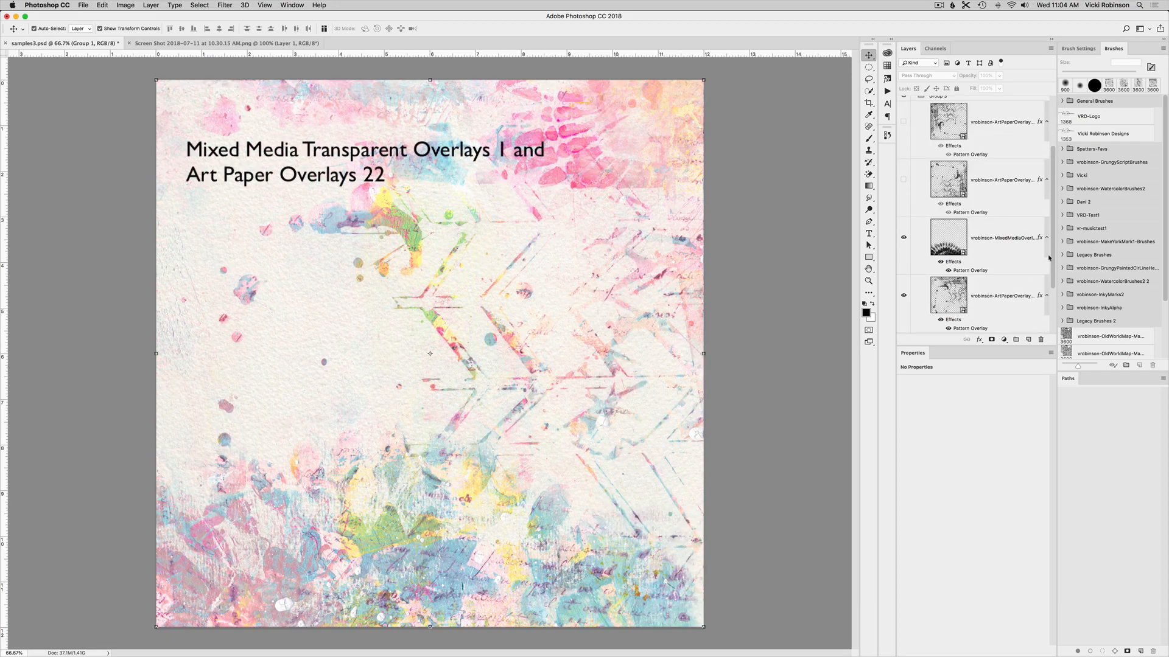
pyautogui.click(904, 297)
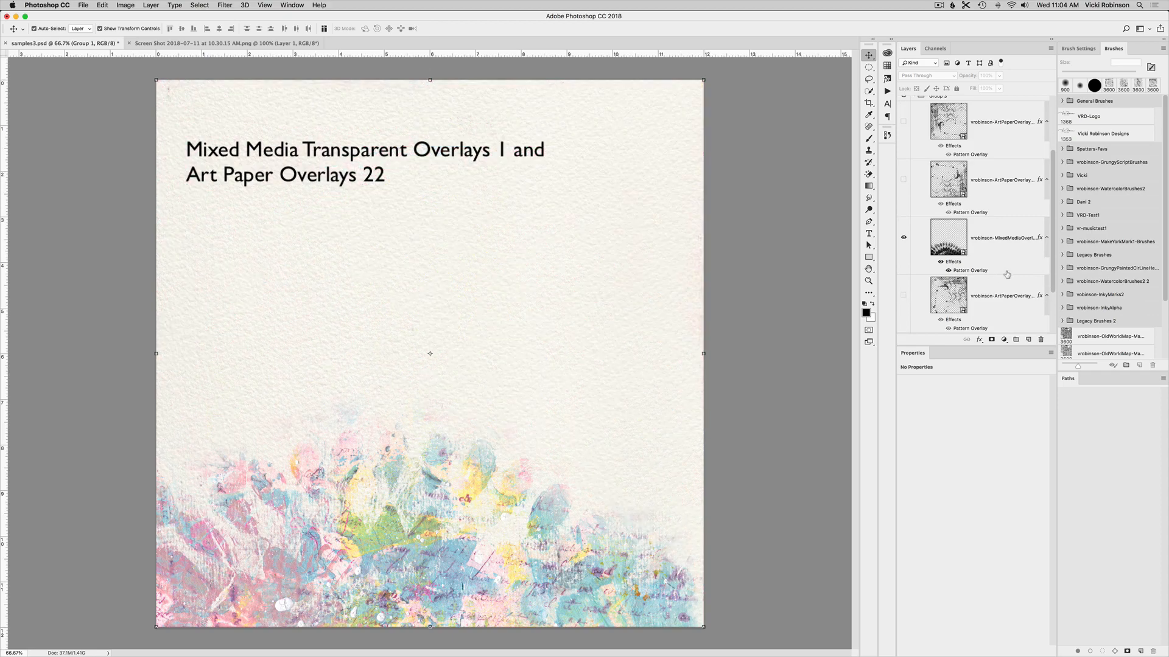
pyautogui.scroll(-3, 1051, 243)
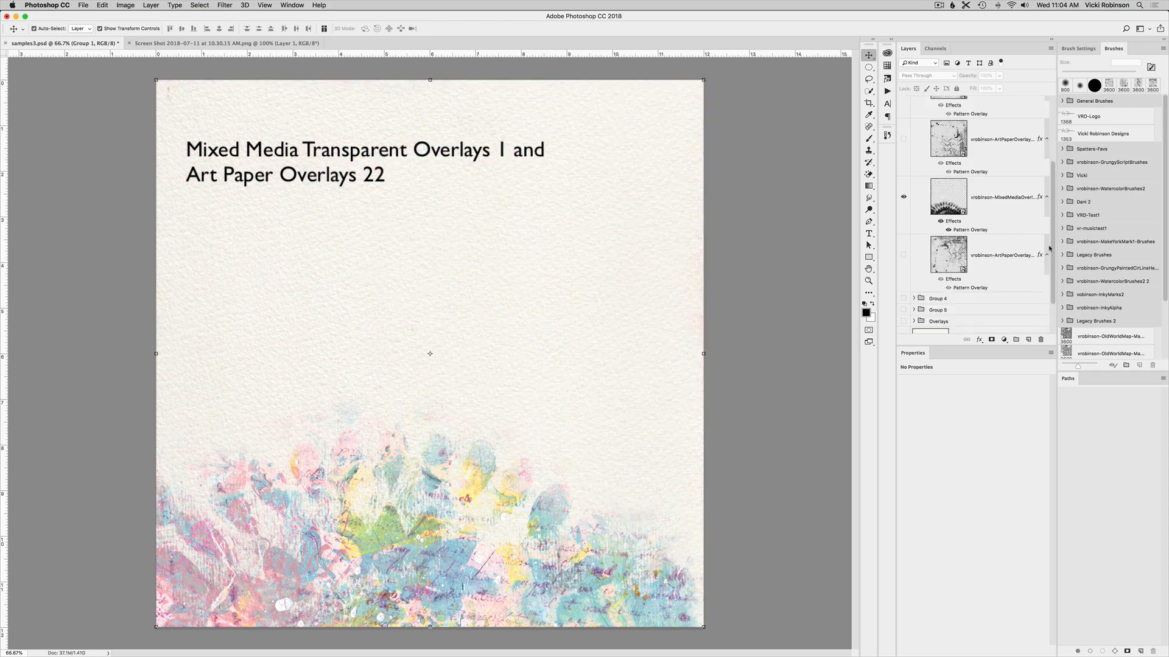
# - Show the lowest ArtPaperOverlay layer in Group 3 and toggle its Pattern Overlay off and on to compare
pyautogui.scroll(3, 1050, 249)
pyautogui.scroll(-3, 1050, 207)
pyautogui.click(904, 256)
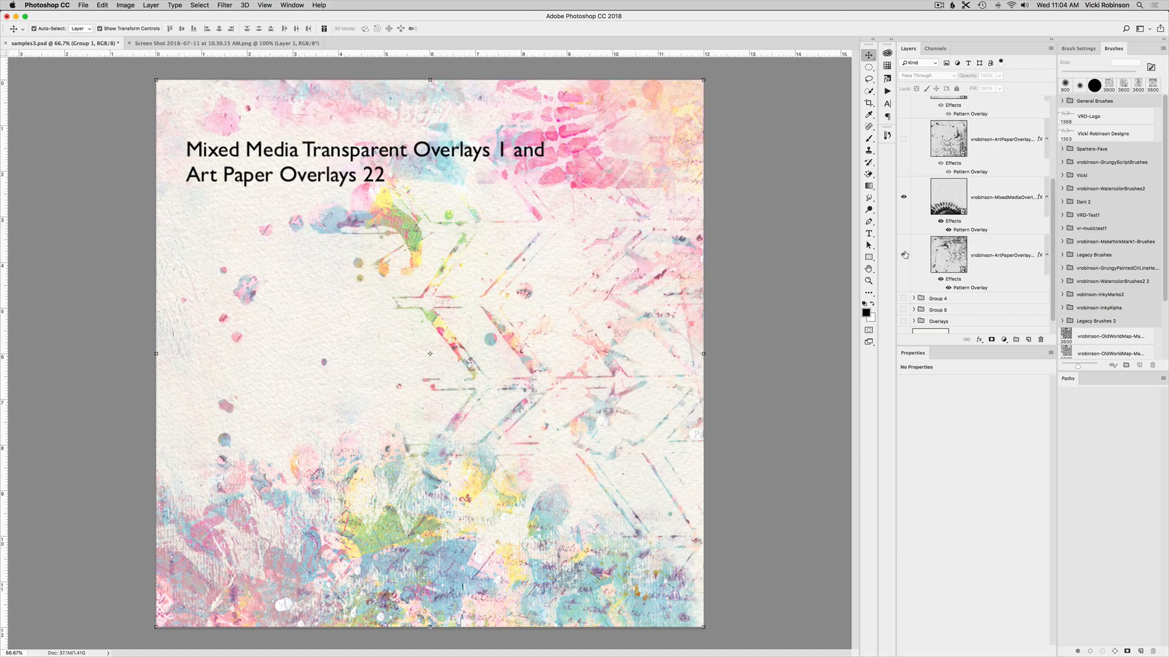
pyautogui.click(949, 287)
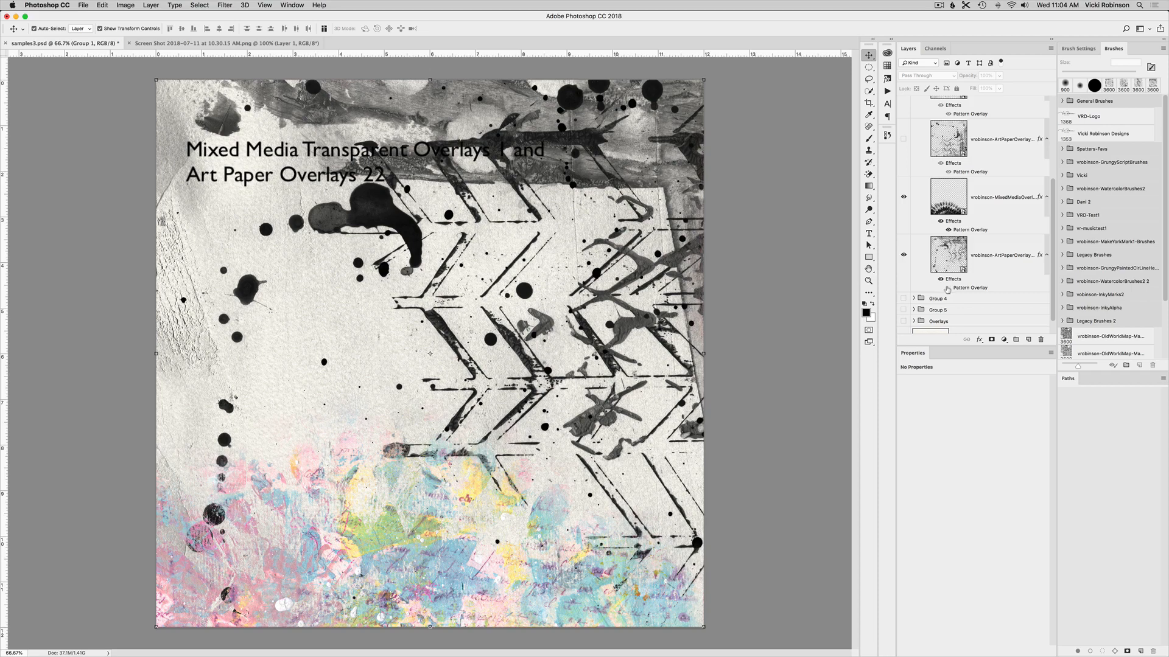
pyautogui.click(948, 288)
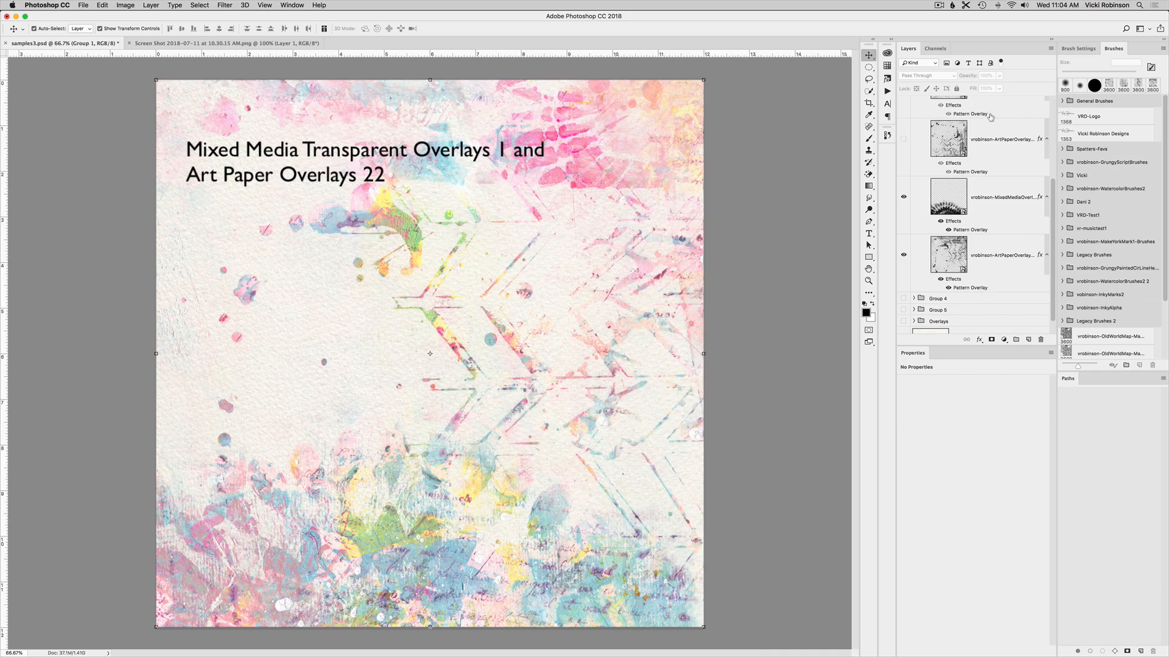
# - Show the middle and uppermost ArtPaperOverlay layers in Group 3 again to view the full overlay combination
pyautogui.click(904, 139)
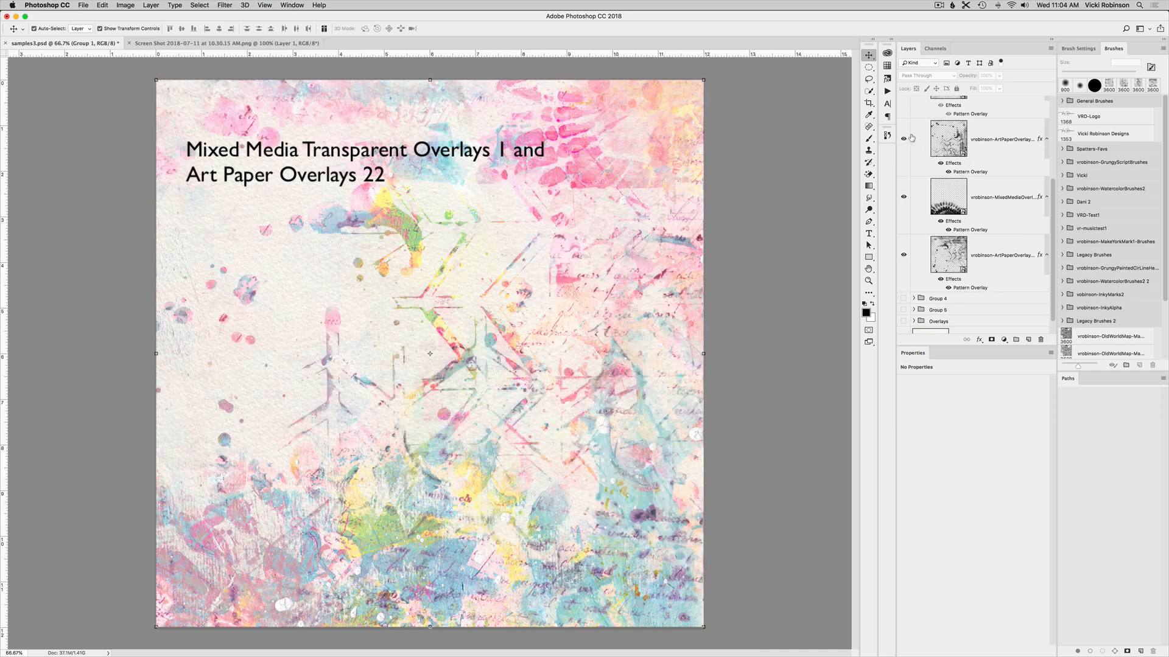
pyautogui.scroll(4, 1054, 199)
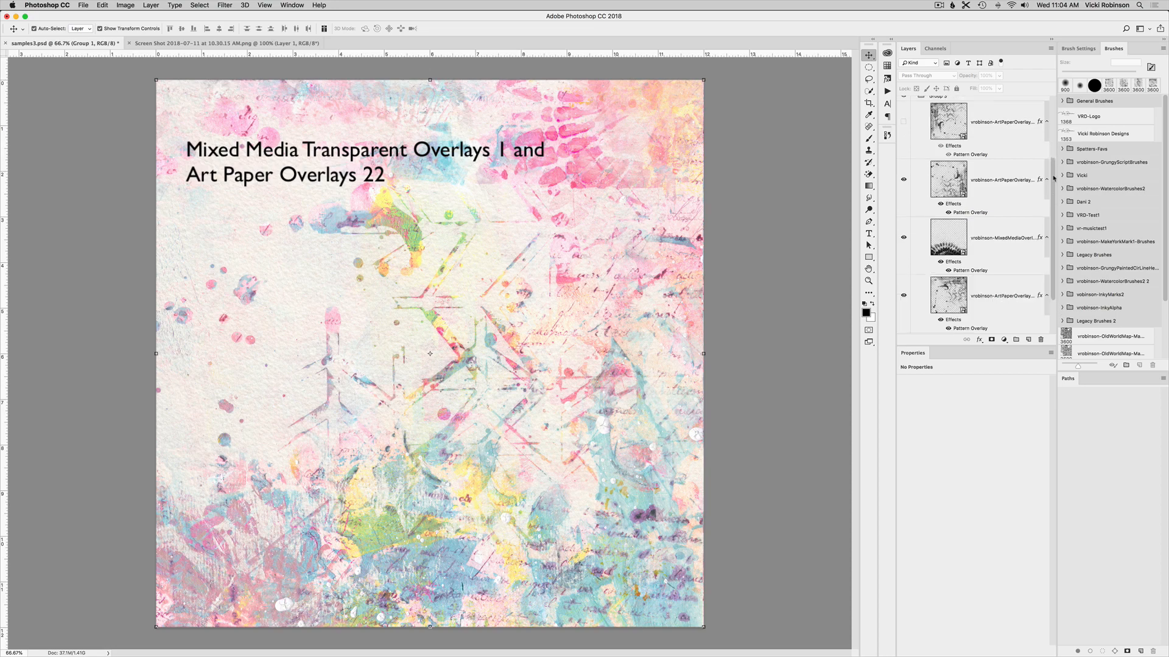
pyautogui.click(904, 162)
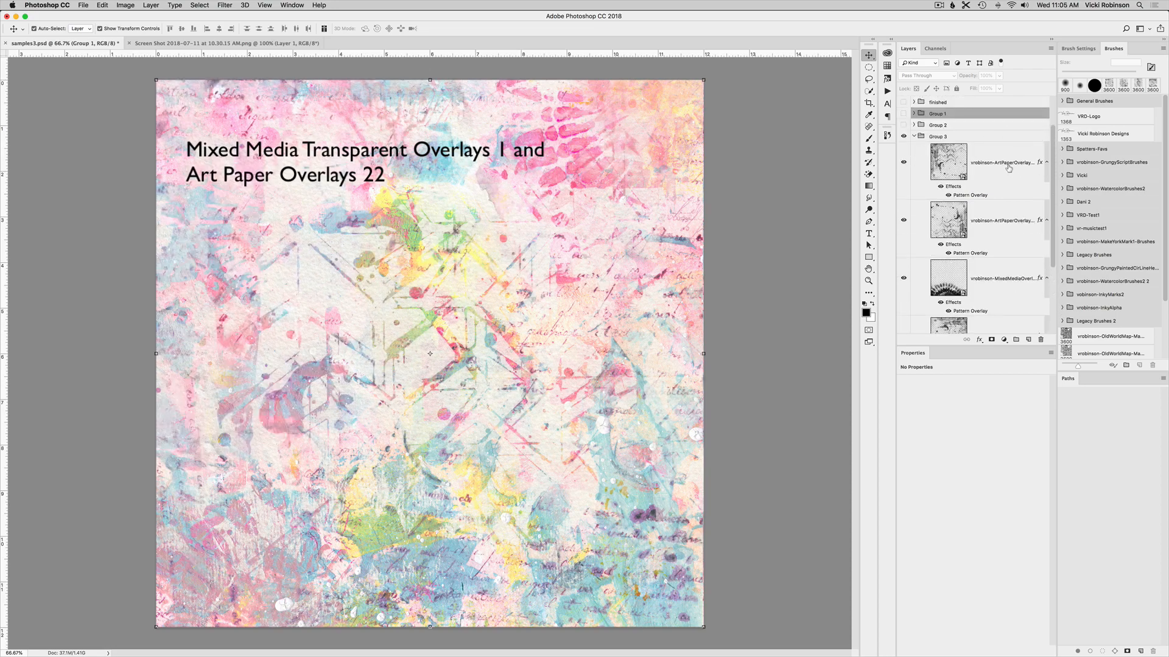
# - Hide the mixed media overlay layer and the ArtPaperOverlay layer directly above it in Group 3
pyautogui.click(904, 280)
pyautogui.click(903, 220)
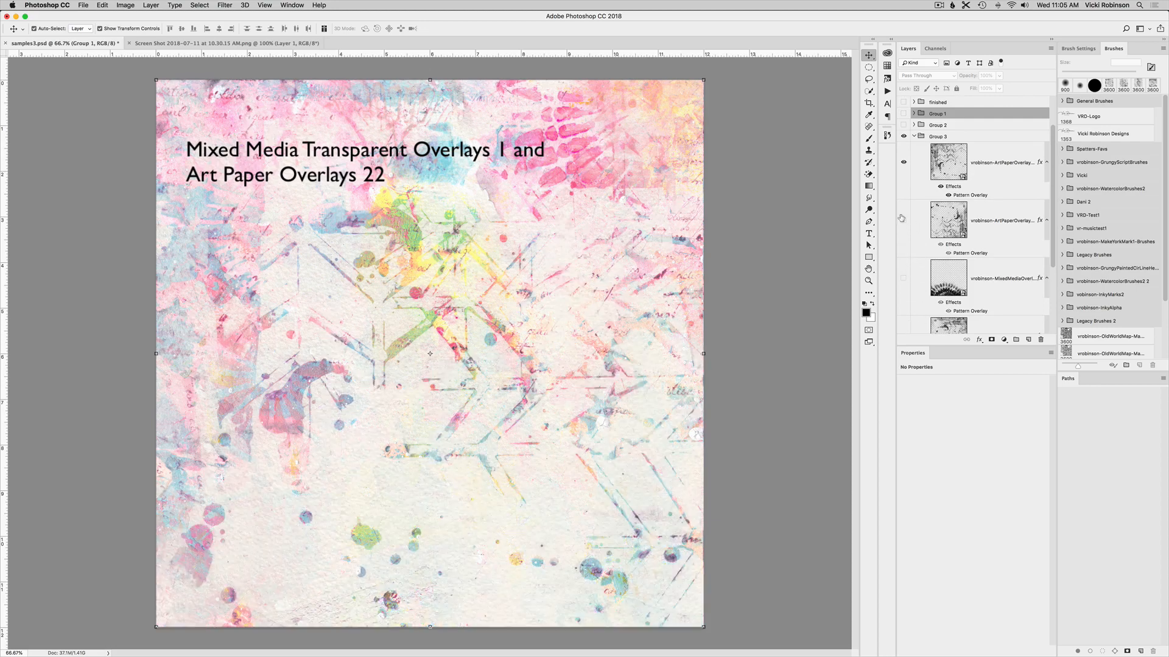